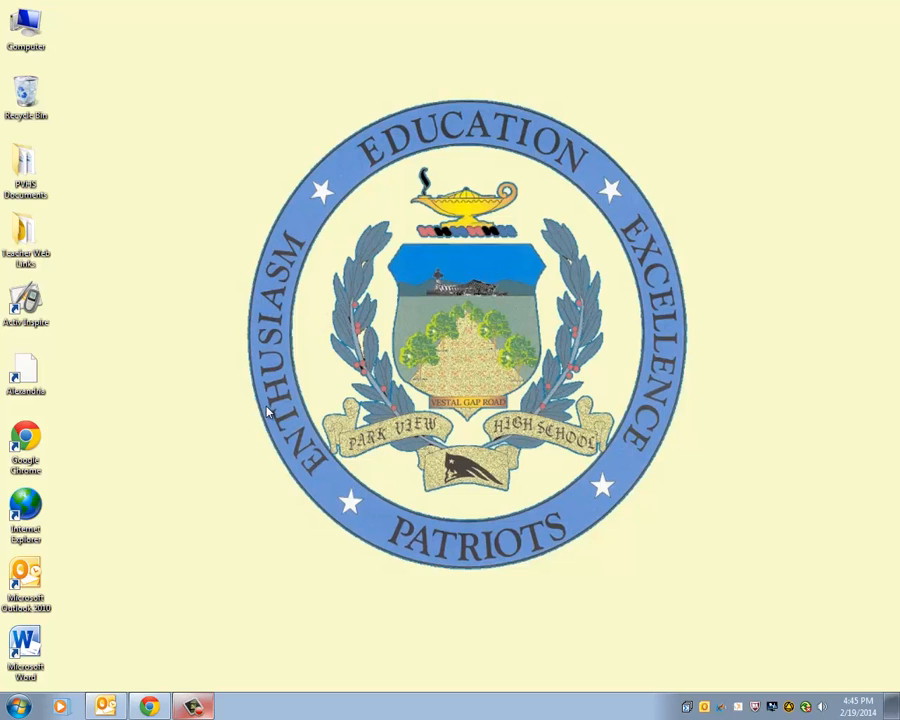
- Launch MindView from the Productivity group of installed programs
left_click(22, 707)
left_click(50, 643)
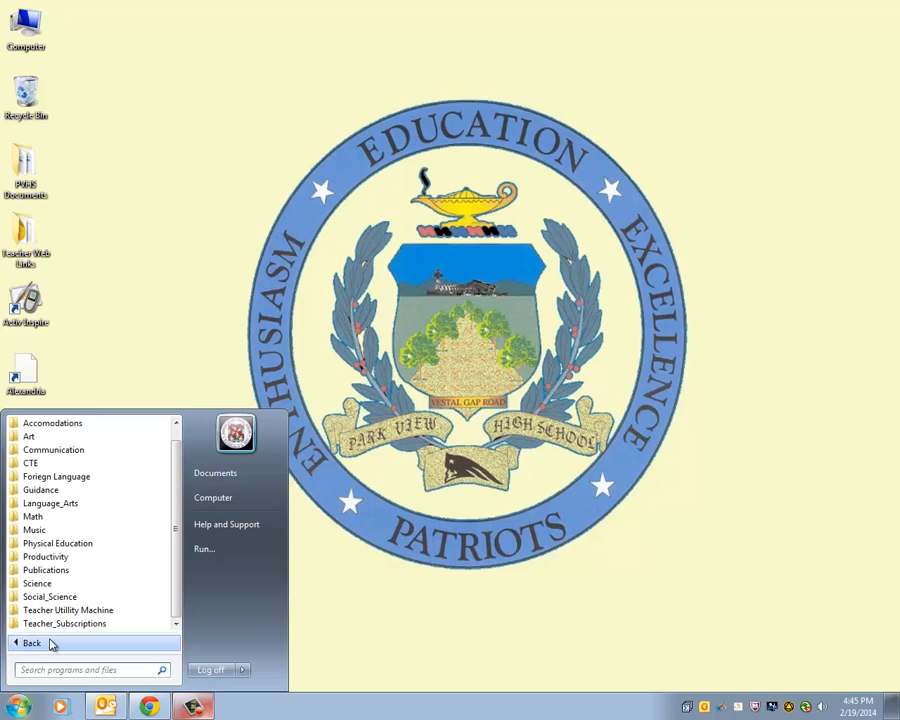
left_click(75, 560)
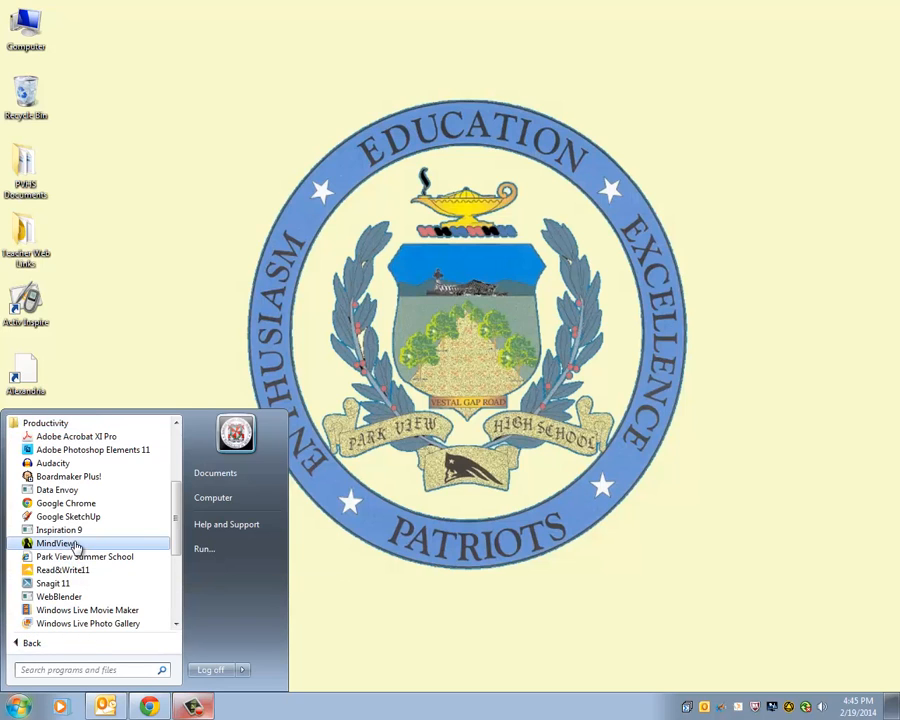
left_click(75, 546)
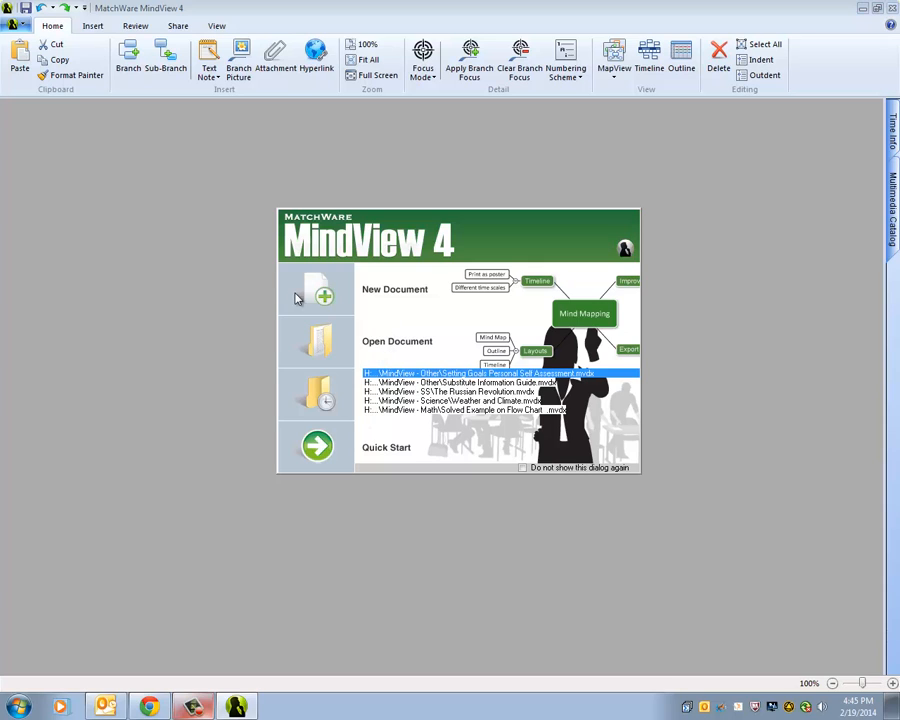
- Create a new document with the Mind Map layout
left_click(324, 300)
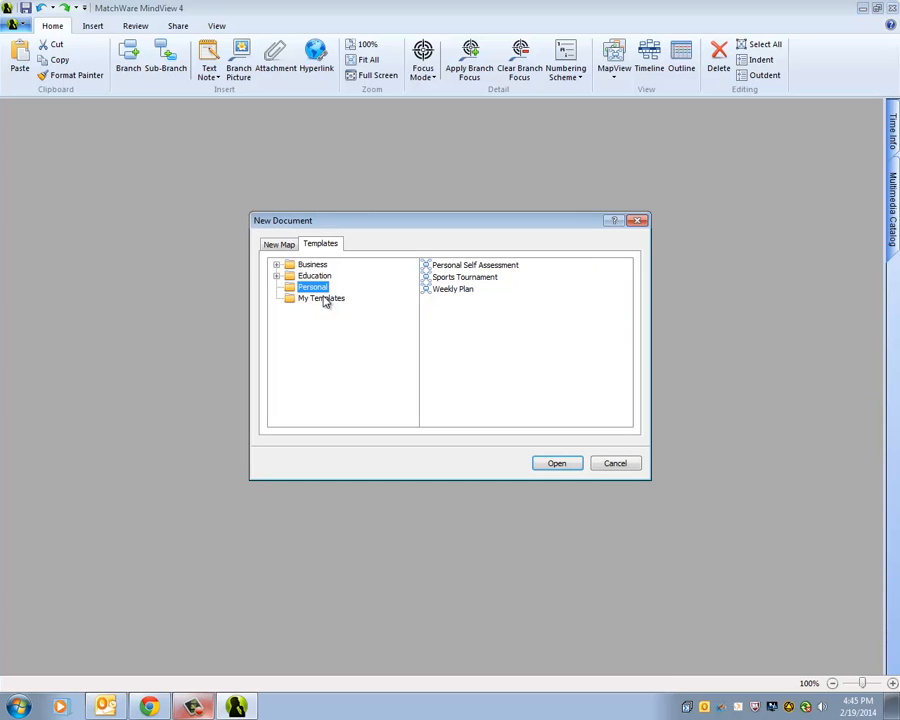
left_click(290, 251)
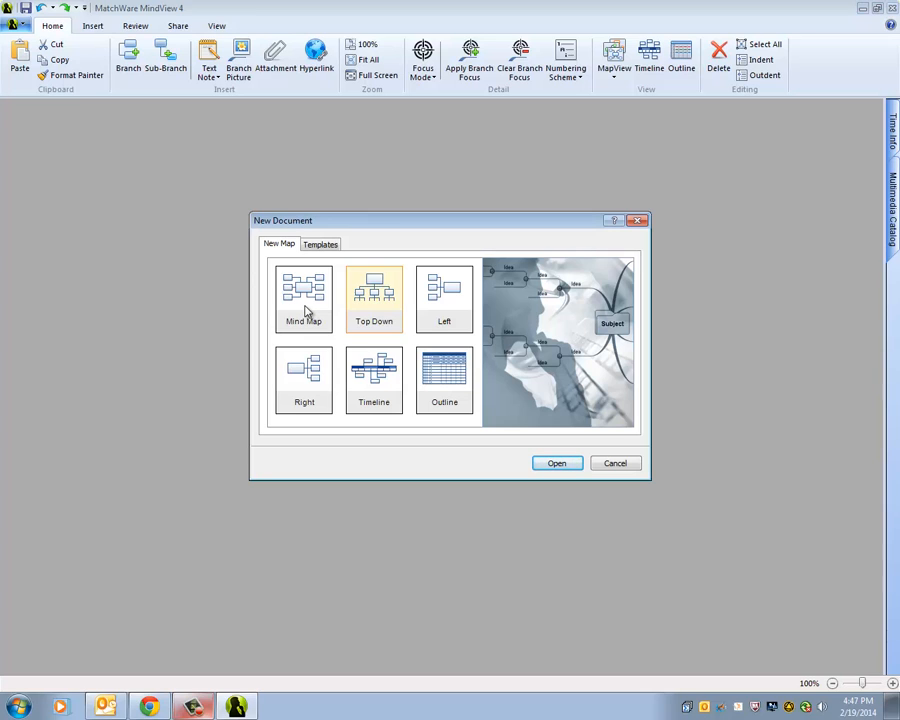
double_click(305, 312)
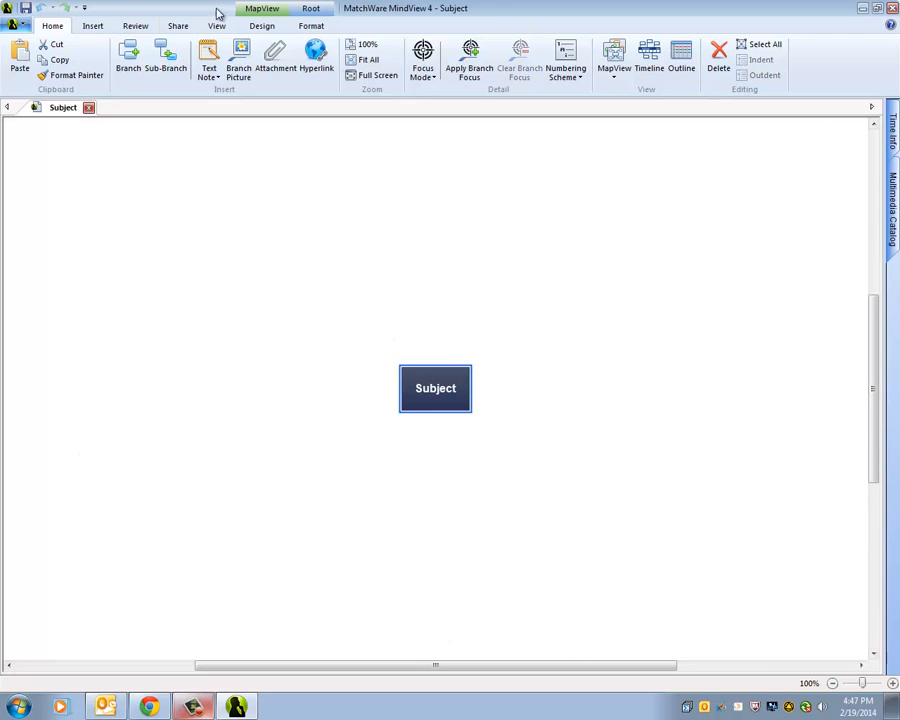
- Rename the root topic from its placeholder text to Winston Churchill
double_click(455, 388)
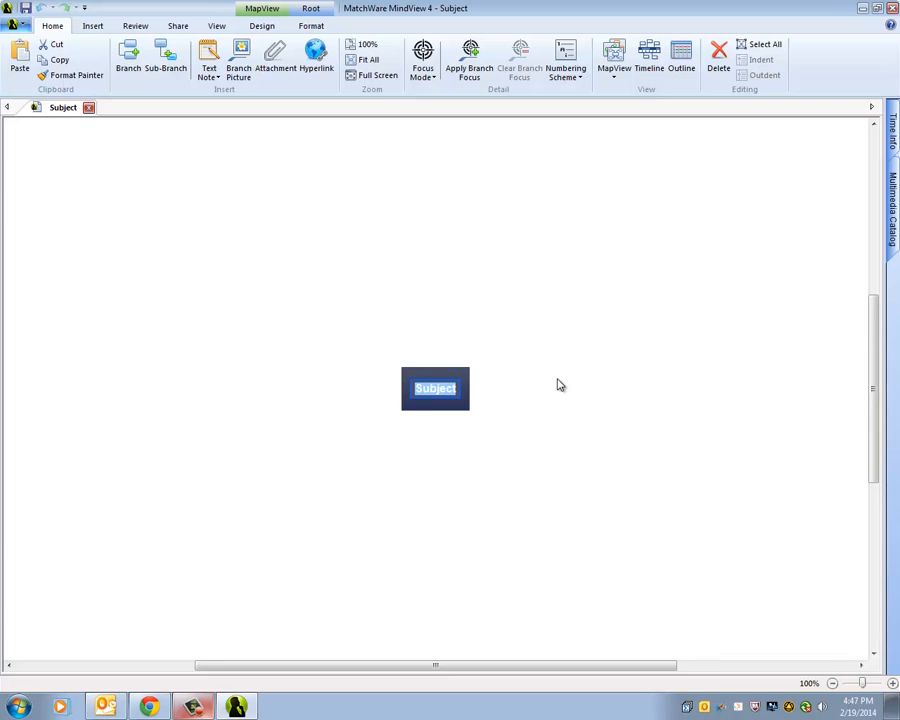
type("Win")
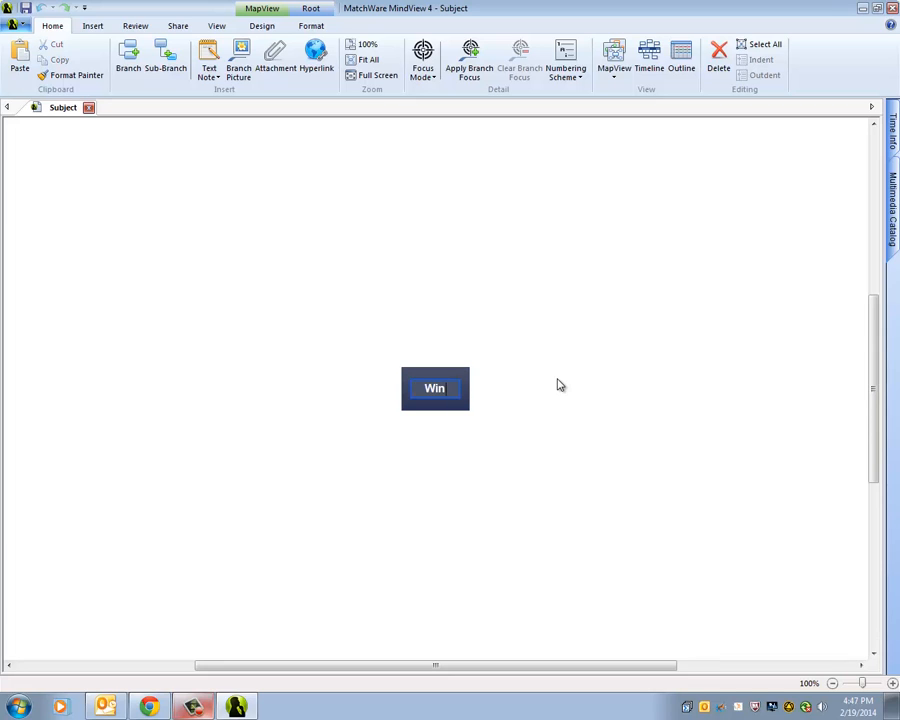
type("ston Churchill")
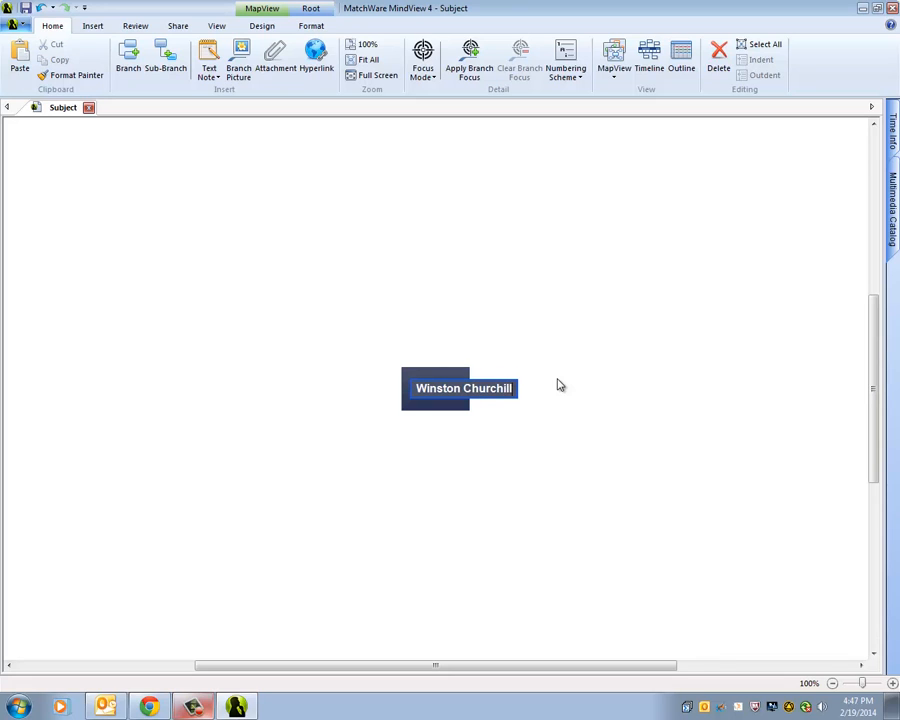
key("Return")
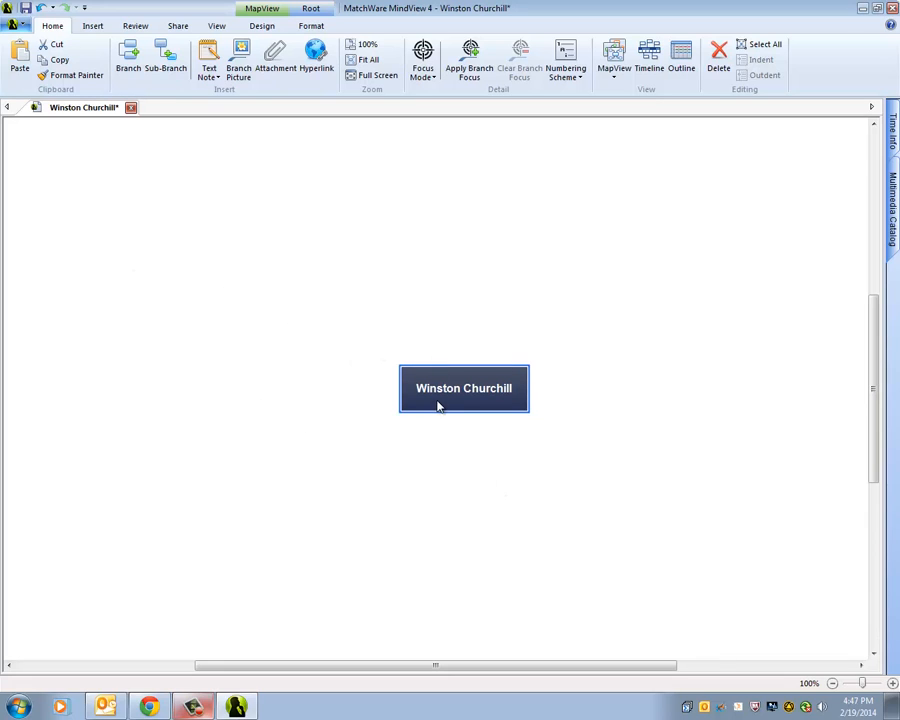
left_click(436, 451)
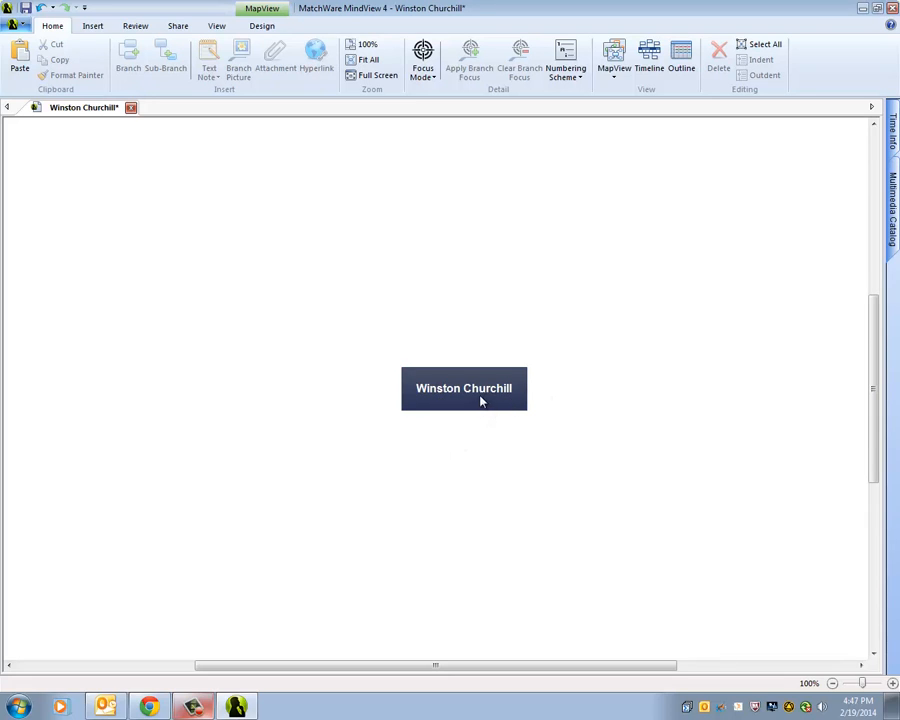
- Add a branch to the Winston Churchill root and label it Influential Figure
left_click(467, 400)
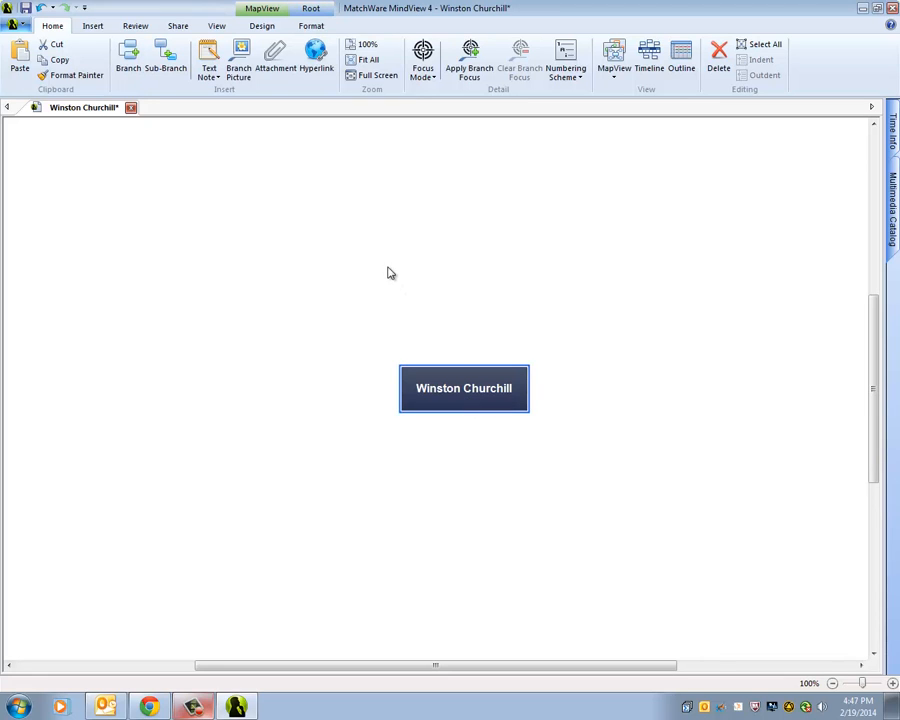
left_click(128, 70)
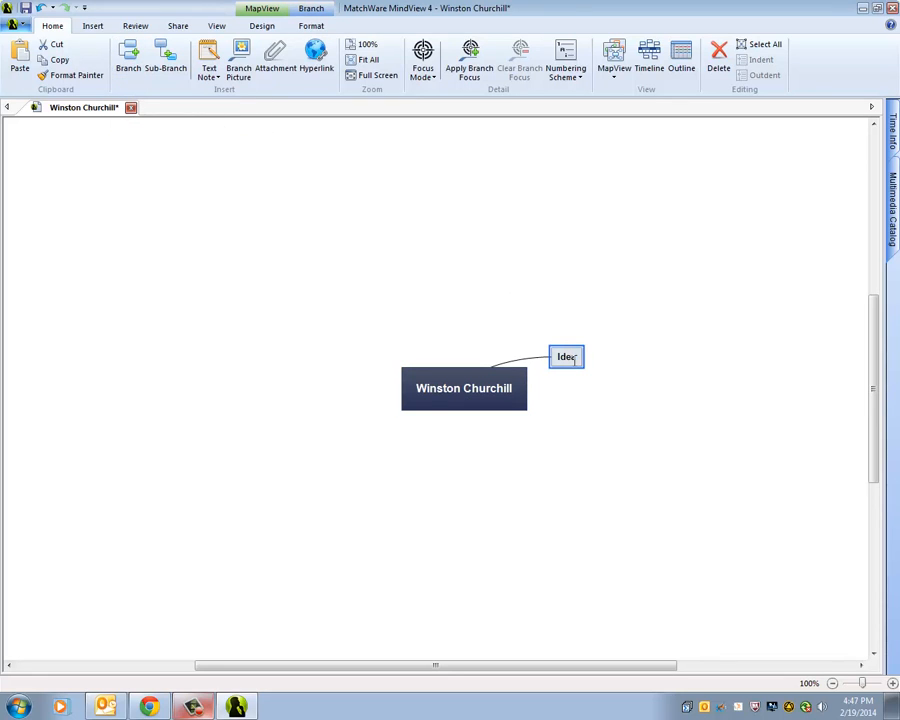
left_click(578, 358)
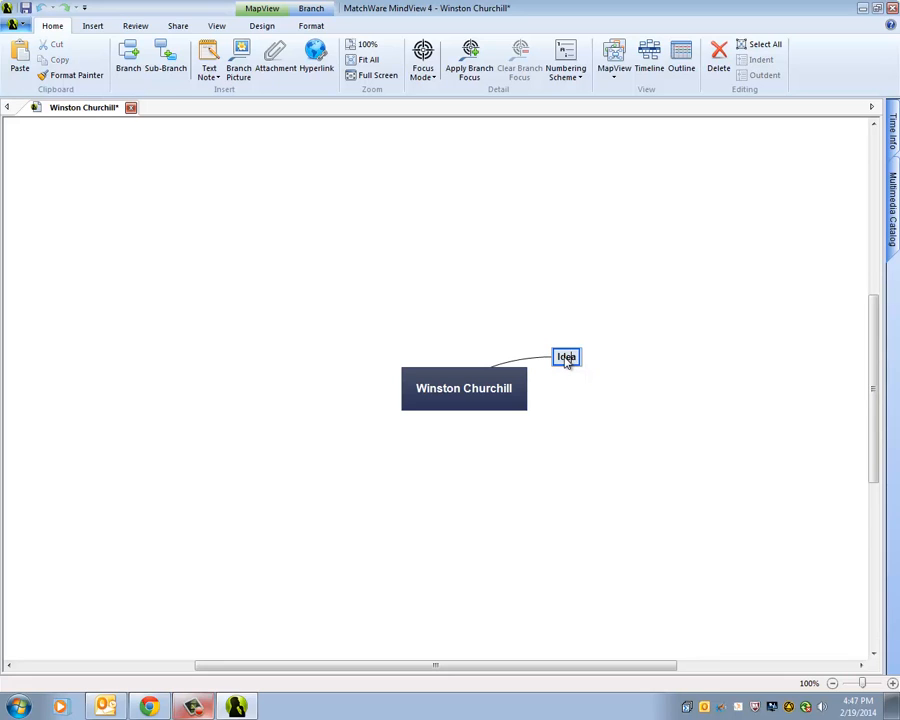
left_click_drag(559, 357, 577, 358)
type("Influential Figure")
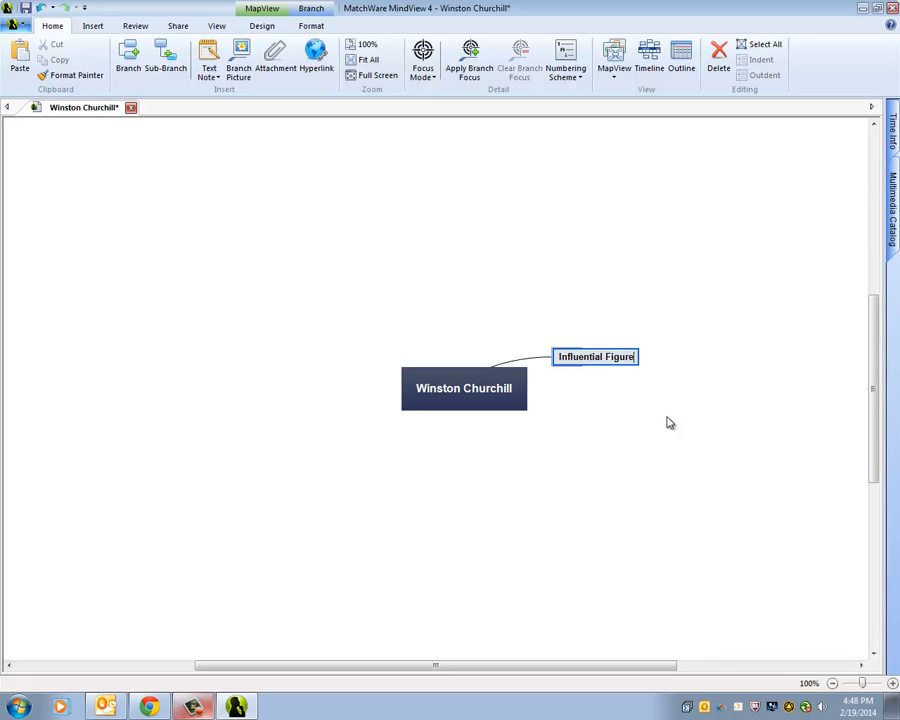
key("Return")
left_click(562, 432)
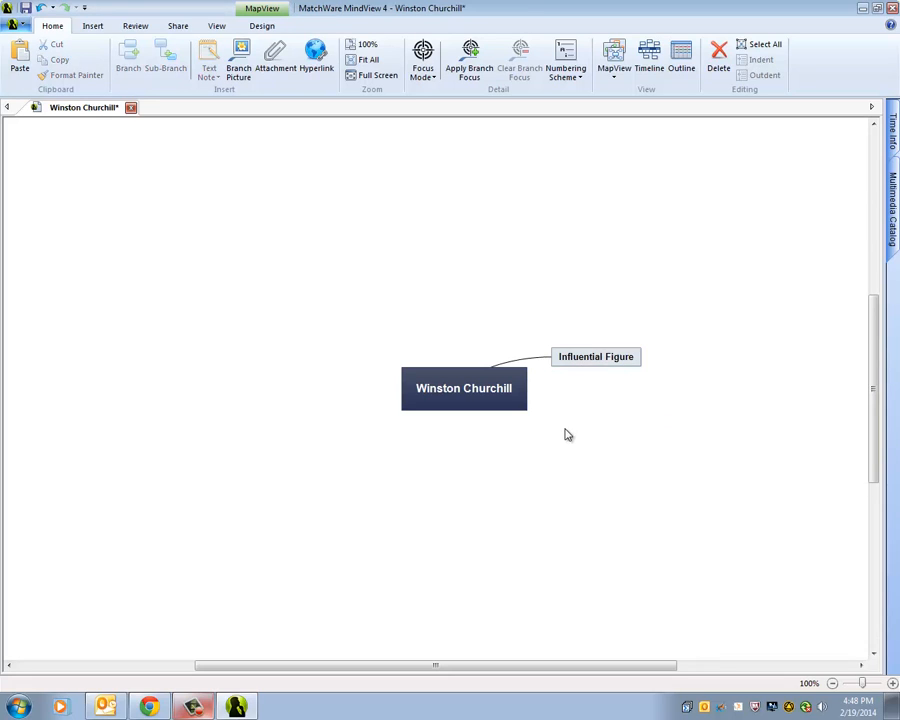
left_click(586, 364)
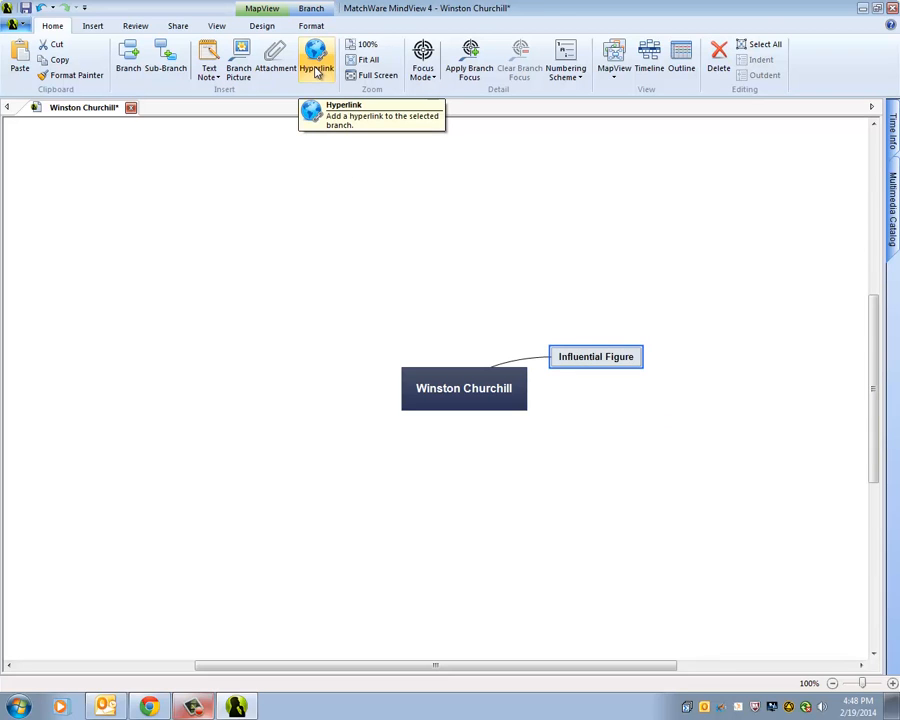
left_click(317, 72)
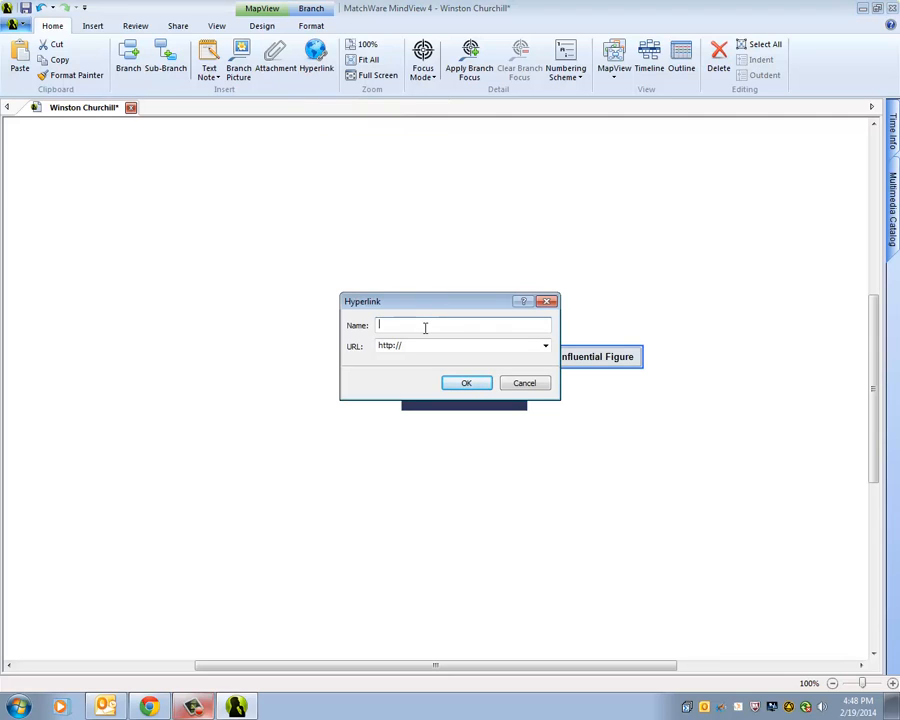
type("Winston")
key("Tab")
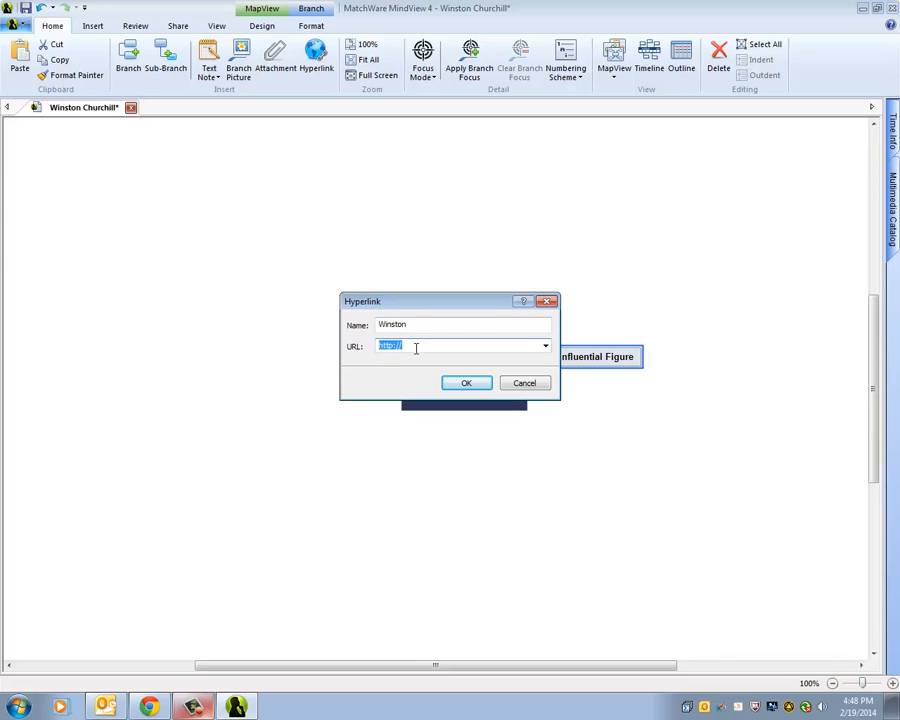
type("ww")
left_click(479, 388)
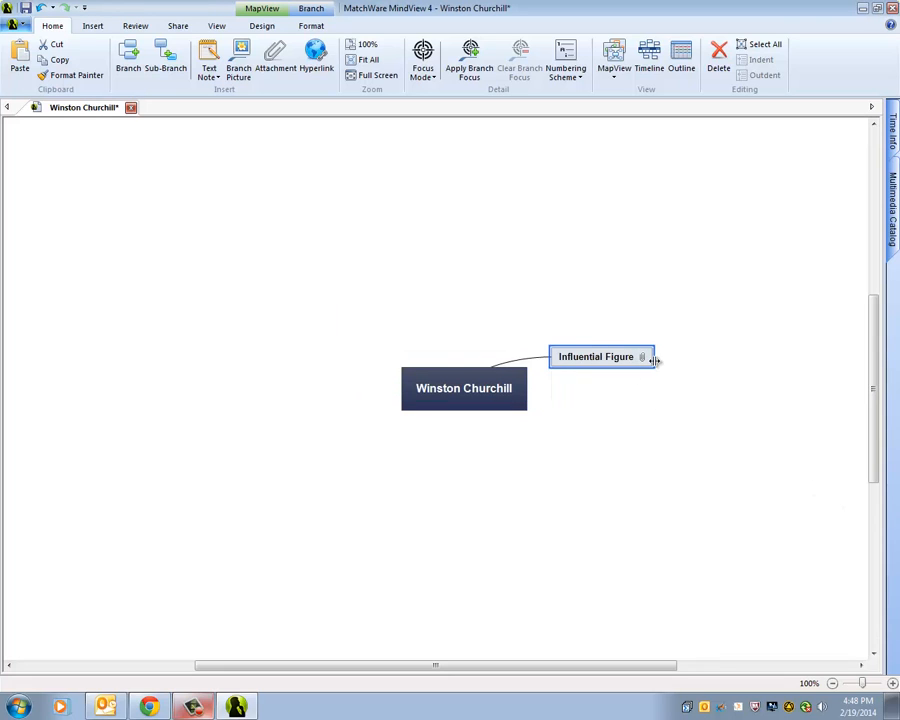
- Open the Winston hyperlink on the Influential Figure branch to check its web page, and close the browser
mouse_move(646, 360)
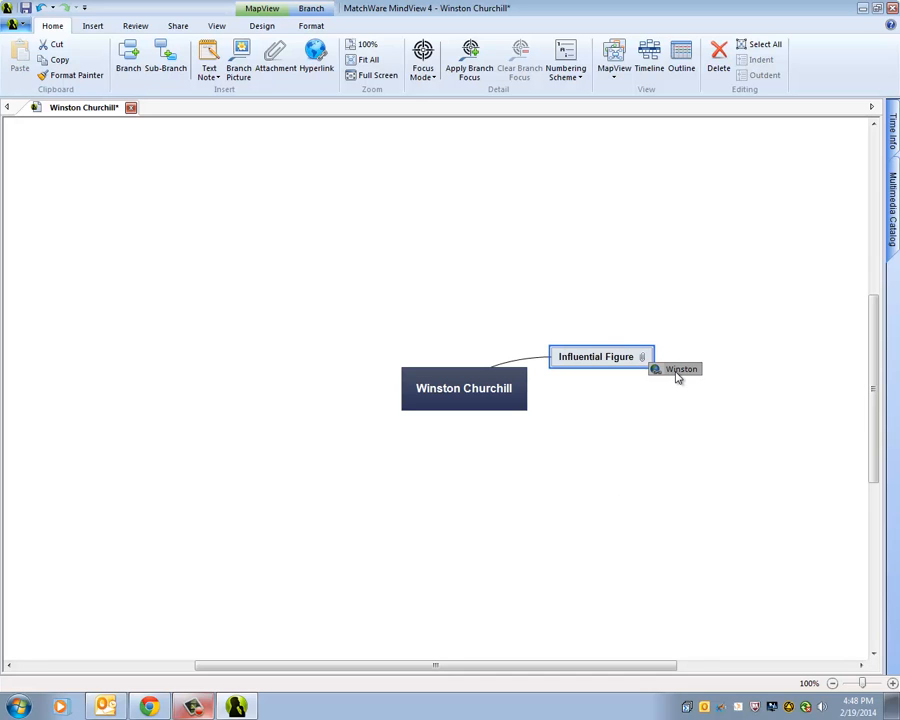
left_click(680, 372)
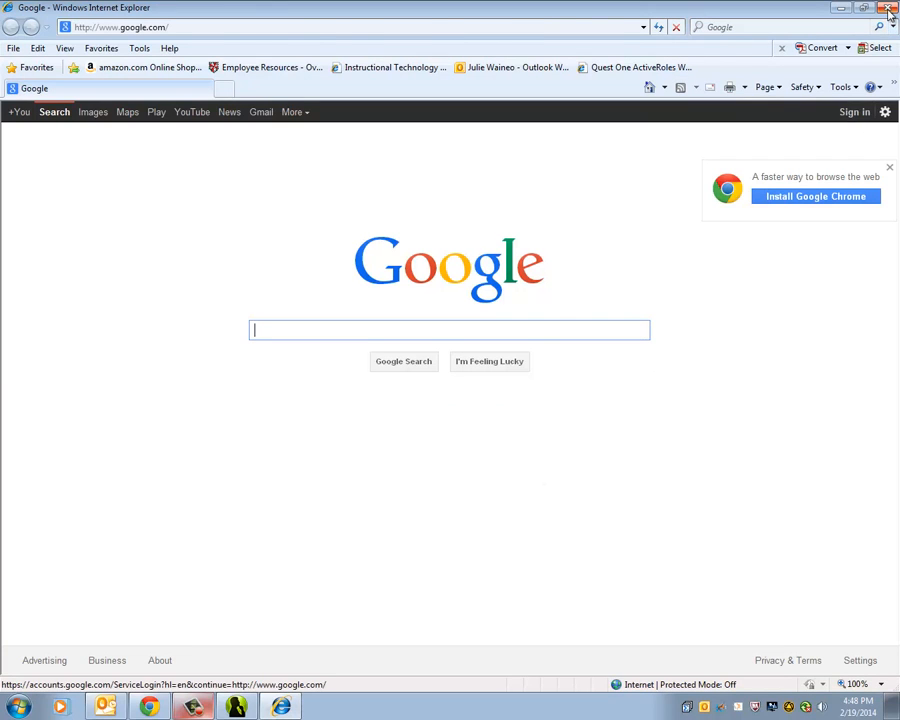
left_click(885, 8)
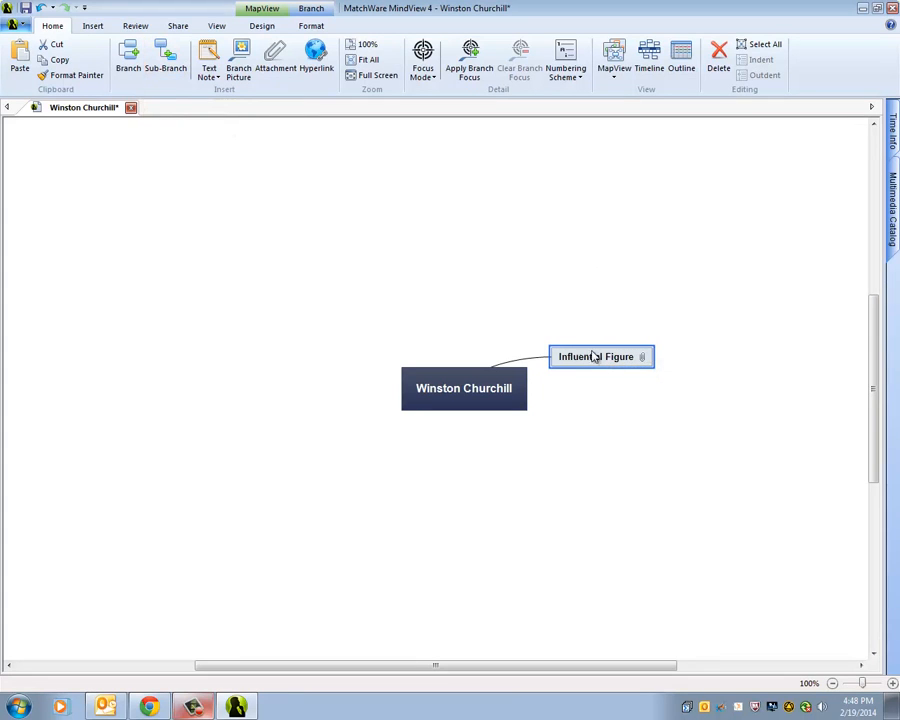
- Add a sub-branch to the Influential Figure branch and label it Analysis
left_click(163, 58)
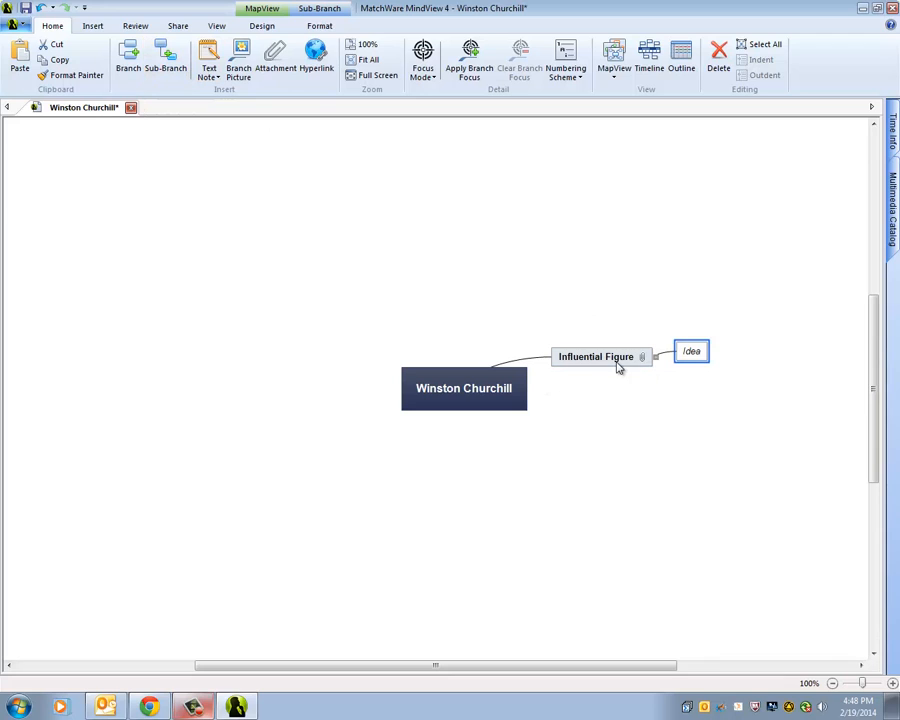
left_click(699, 353)
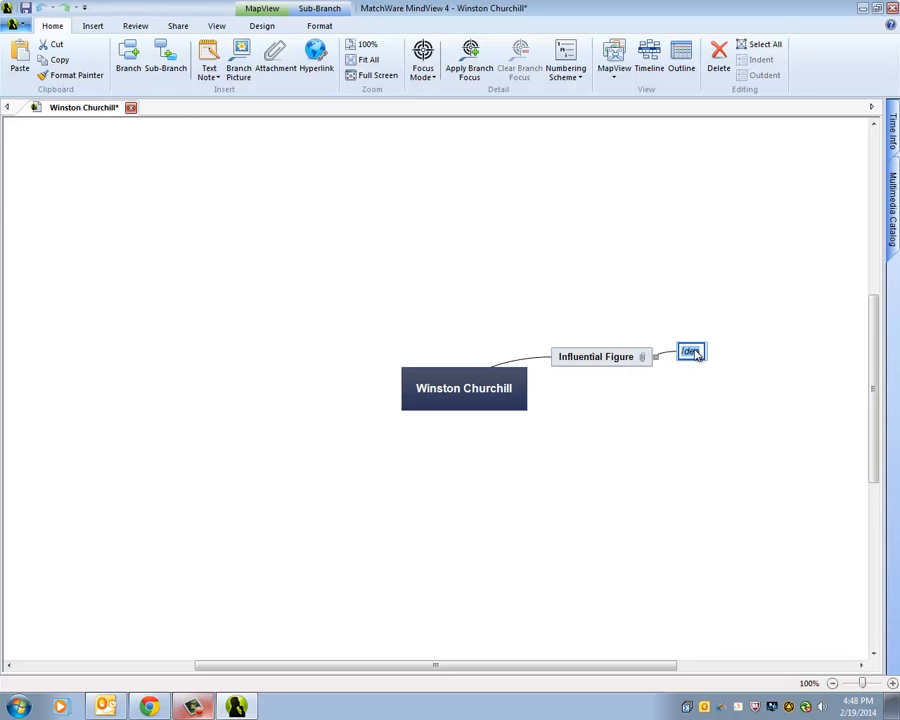
type("Analysis")
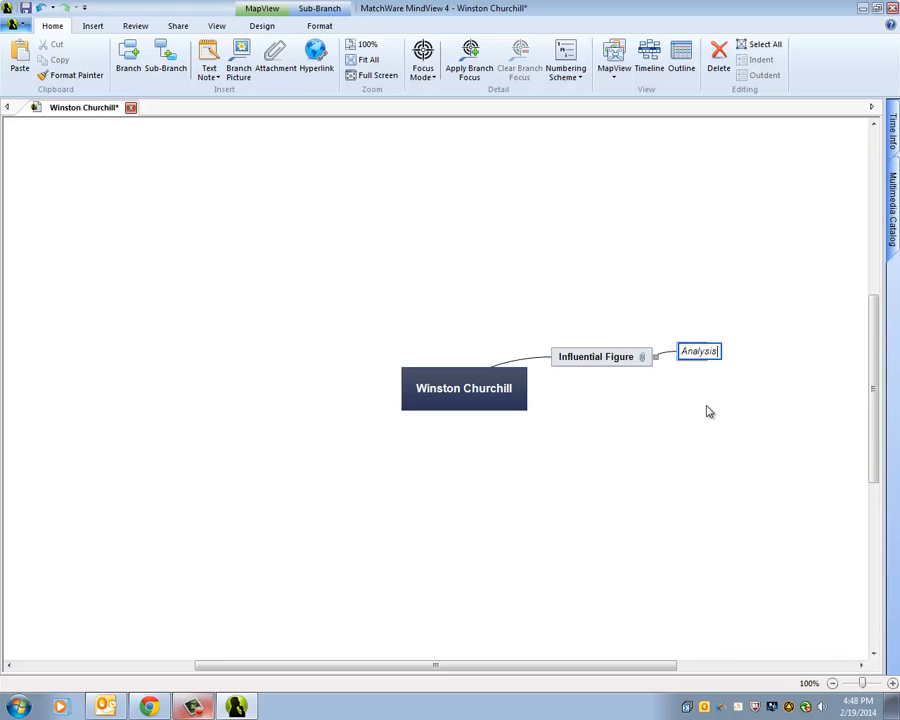
left_click(704, 403)
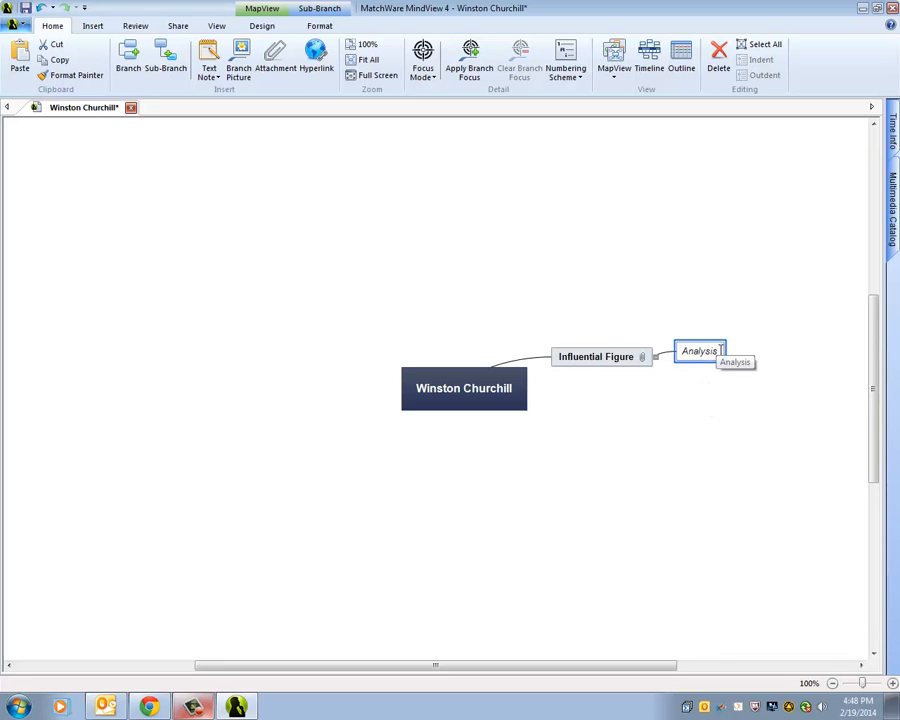
left_click(720, 353)
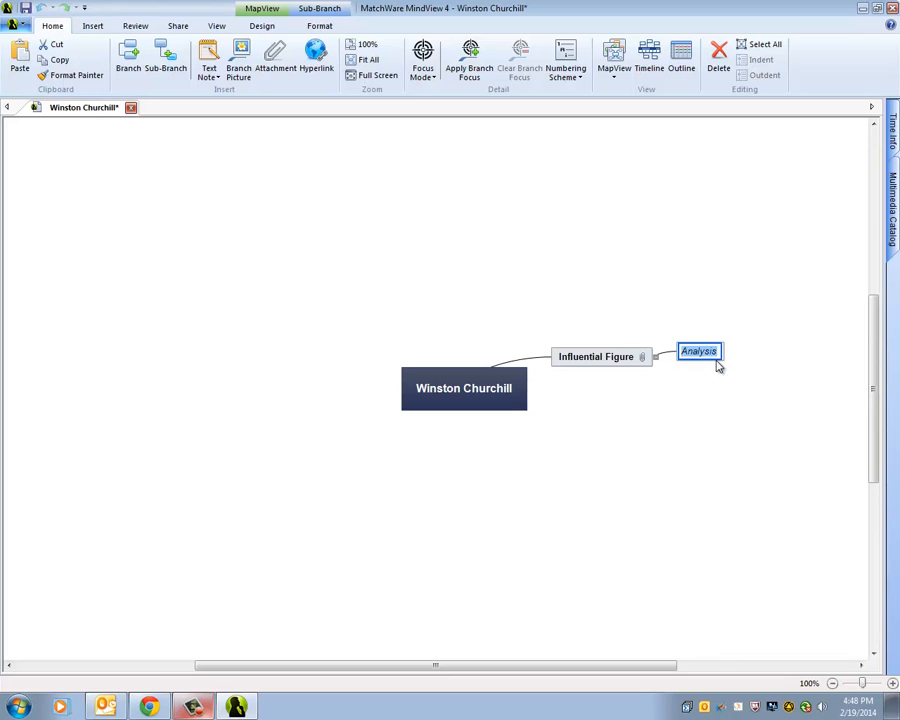
left_click(717, 360)
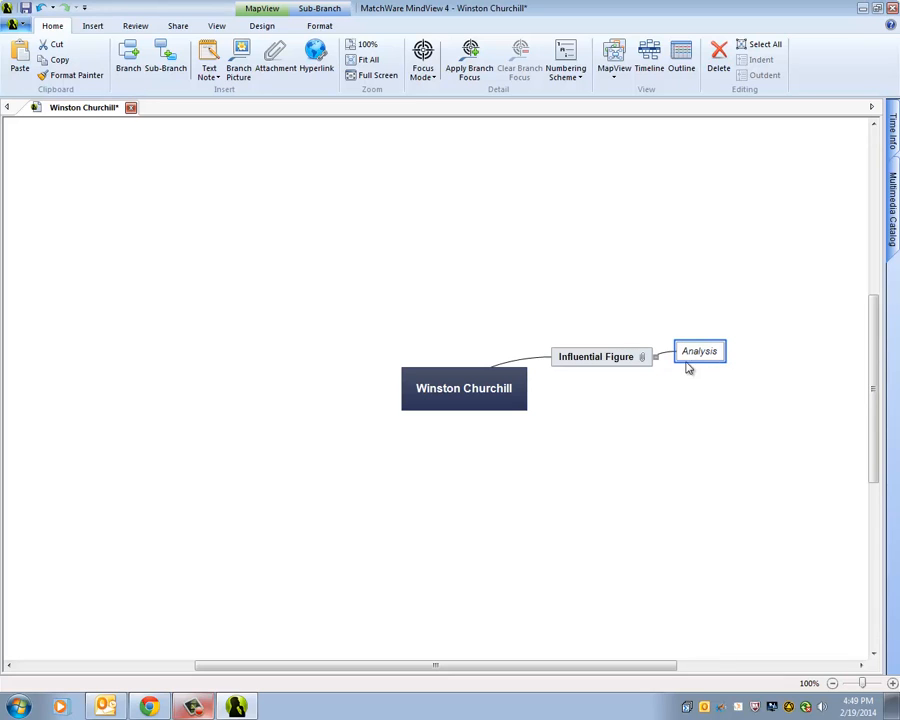
- Attach My Scientific Method Question.docx to the Analysis sub-branch, and open the attachment in Word to check it before closing it
left_click(268, 68)
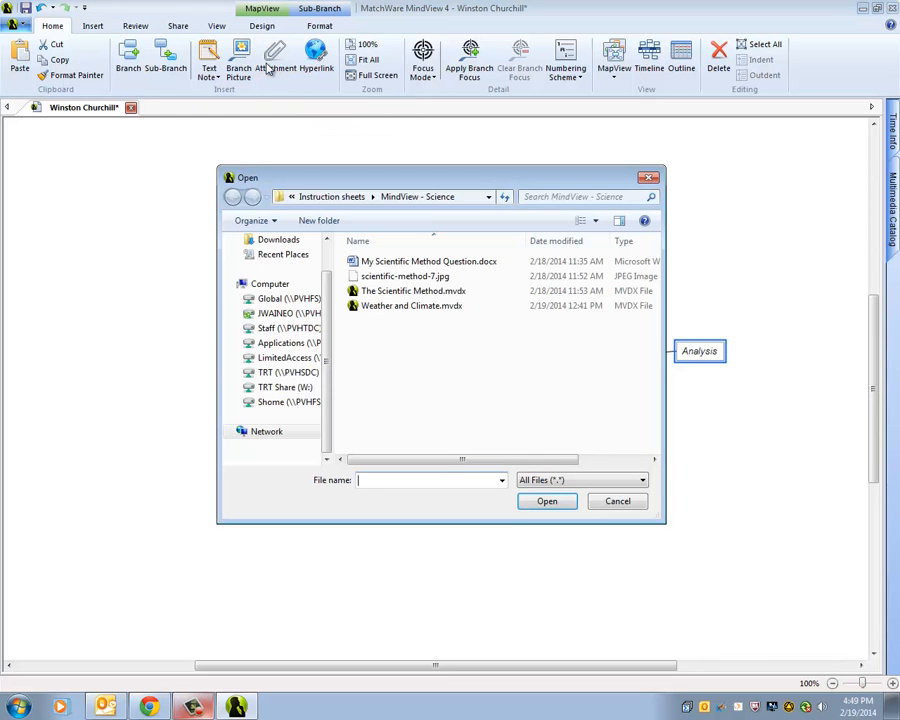
double_click(418, 263)
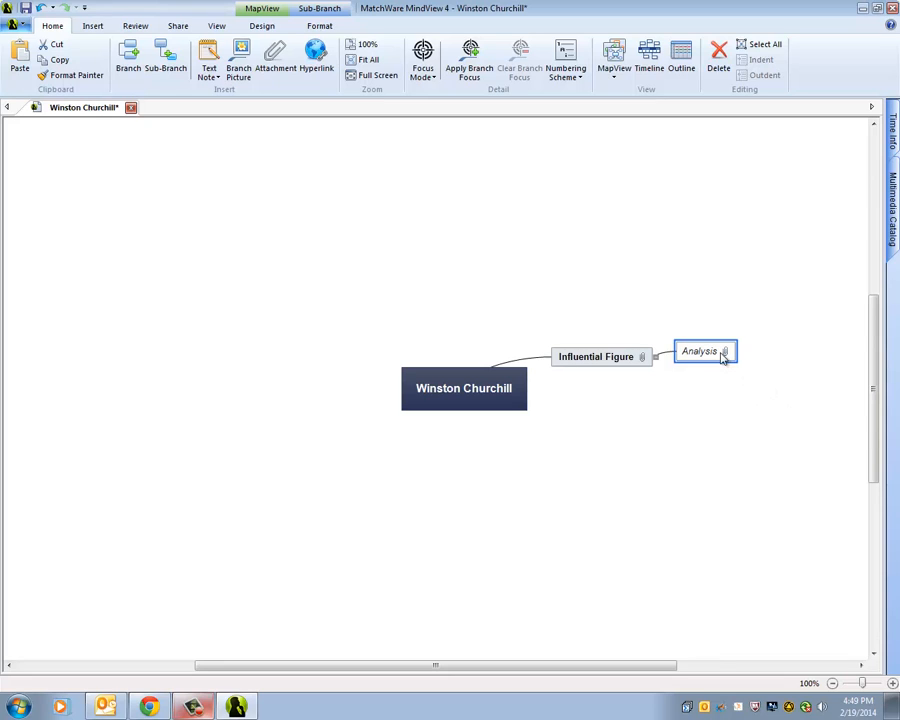
mouse_move(726, 353)
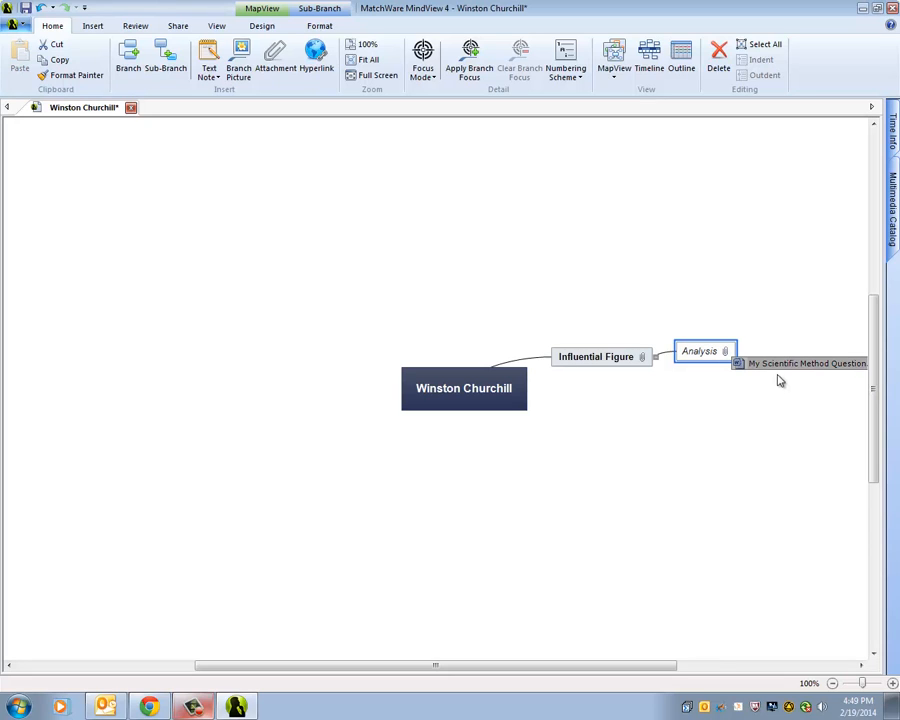
left_click(773, 368)
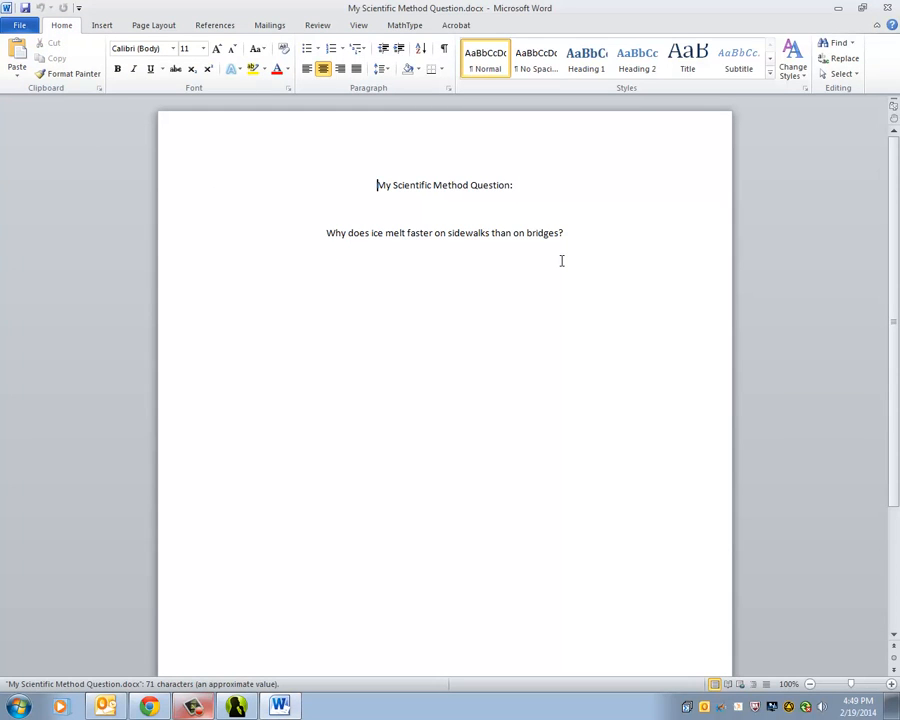
left_click(889, 10)
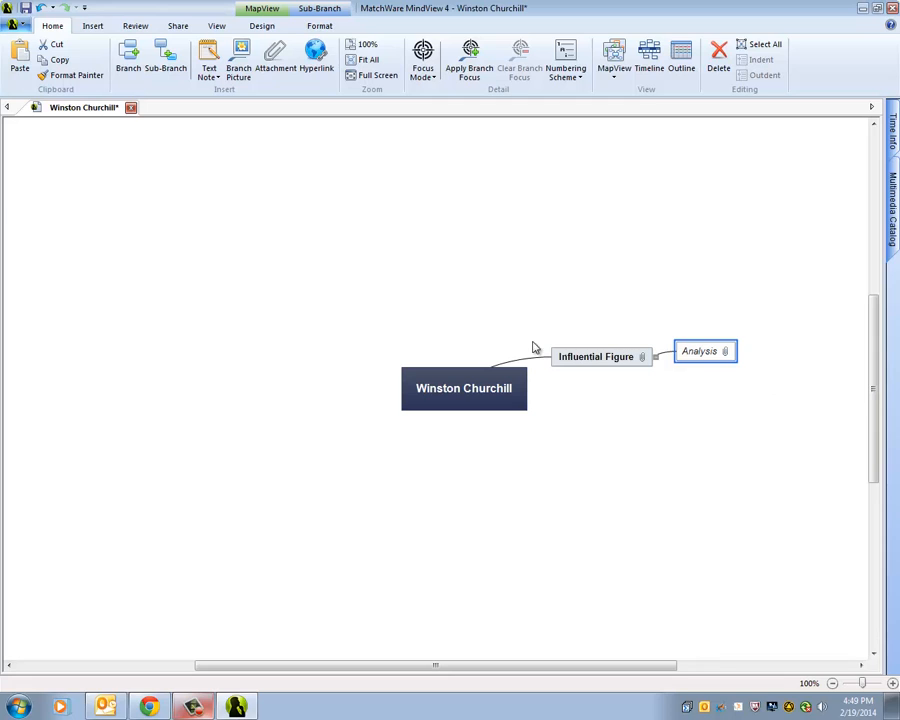
left_click(616, 359)
left_click(130, 62)
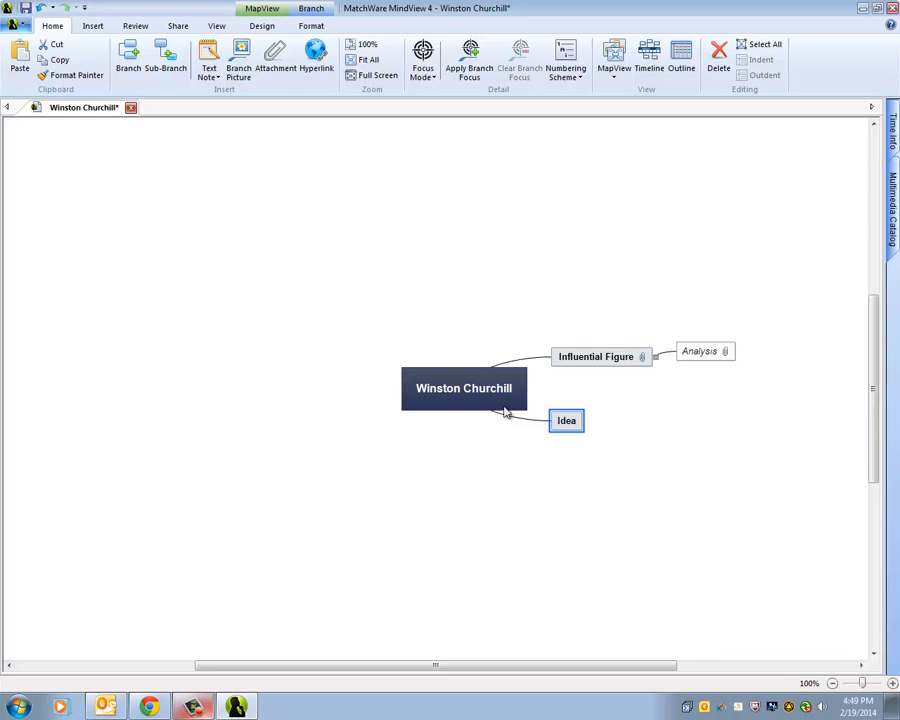
key("Delete")
- Add a second sub-branch to the Influential Figure branch, below Analysis, keeping its default label
left_click(624, 360)
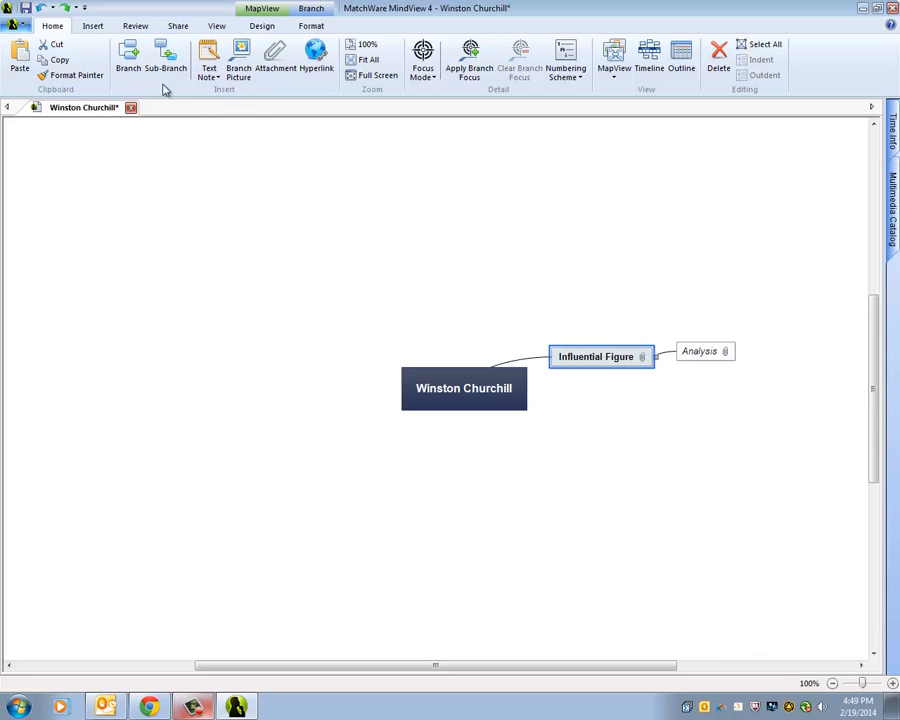
left_click(167, 64)
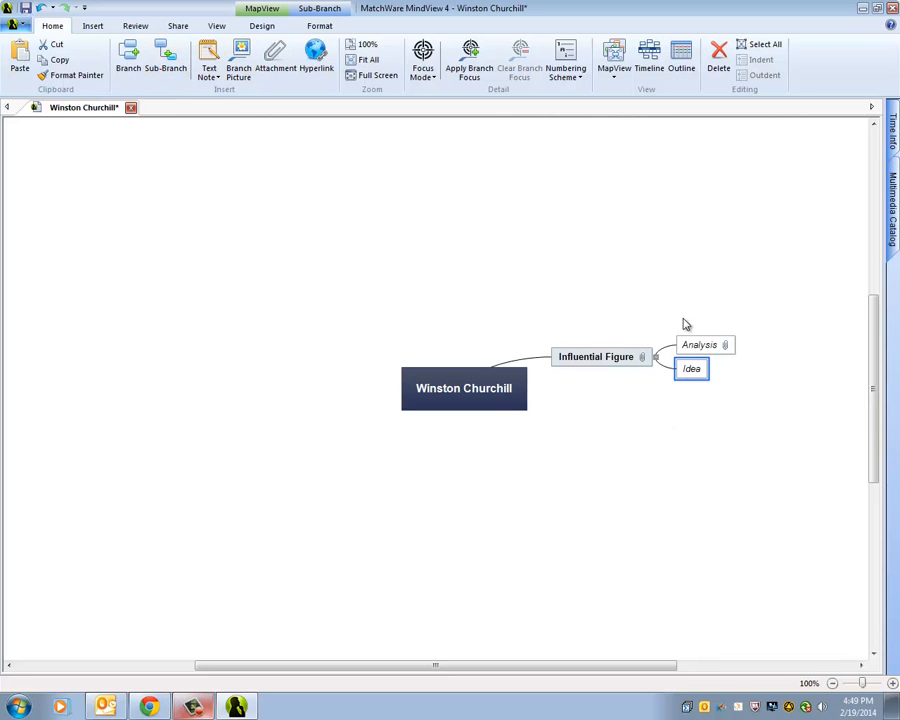
left_click(679, 414)
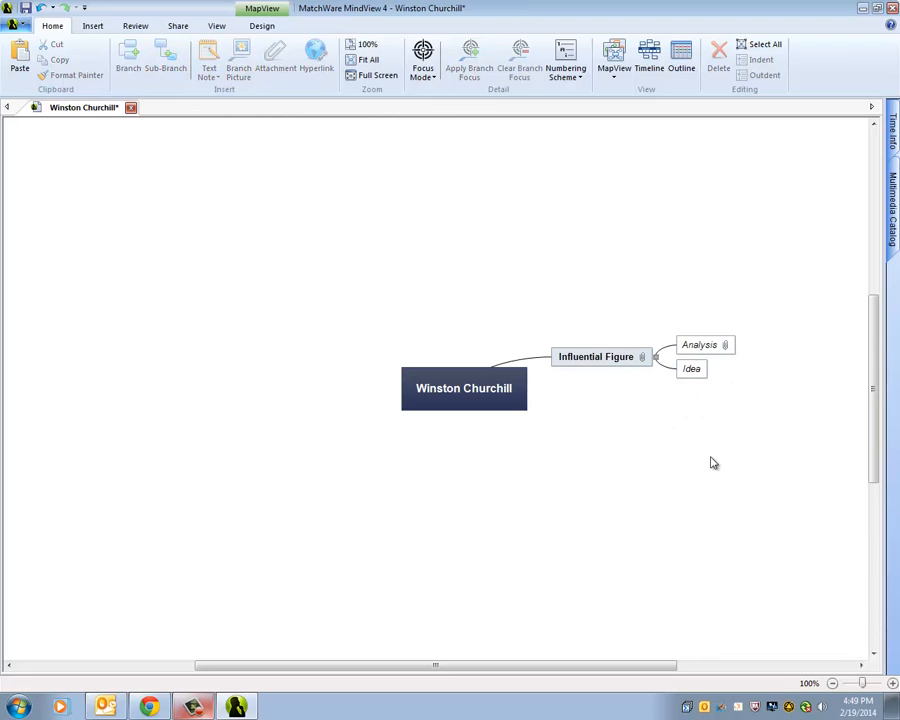
left_click(611, 366)
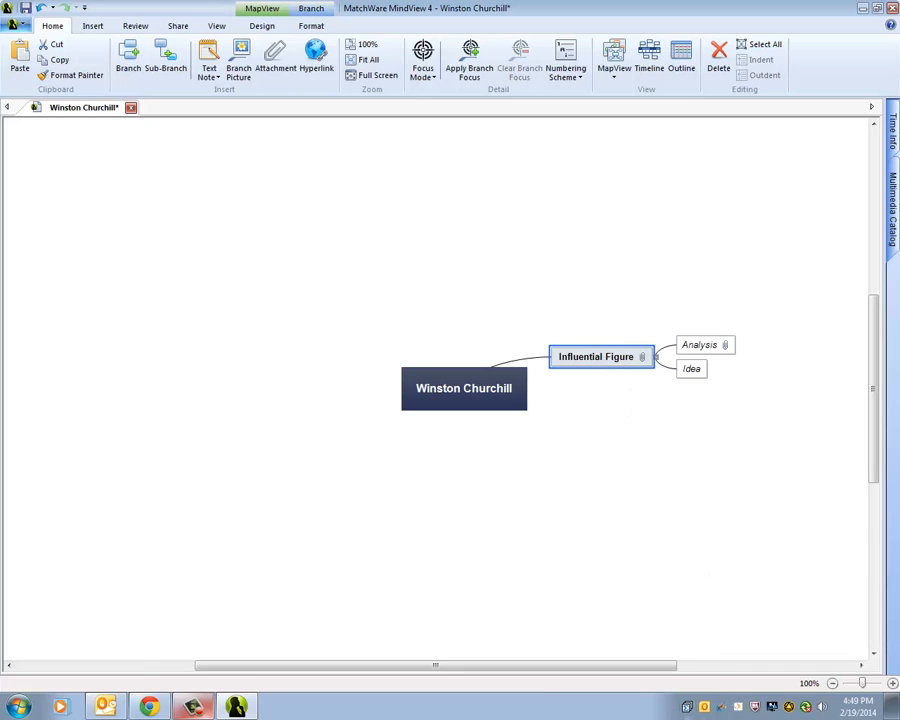
key("F9")
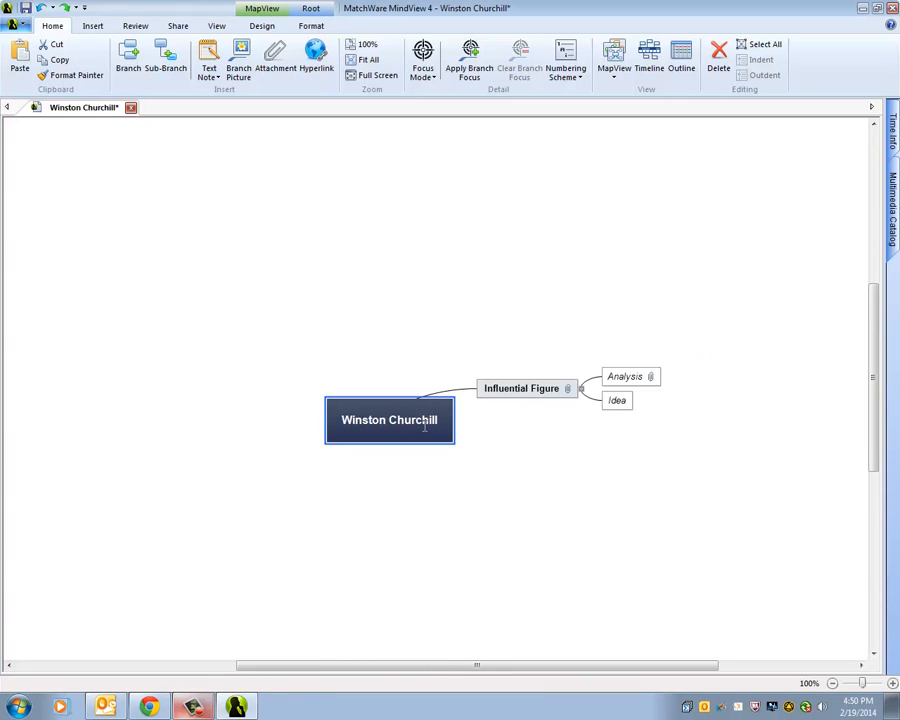
- Add the branch picture Winston_Churchill_1874_-_1965_ZZZ5426F.jpg from the MindView - SS folder to the Winston Churchill root
left_click(241, 68)
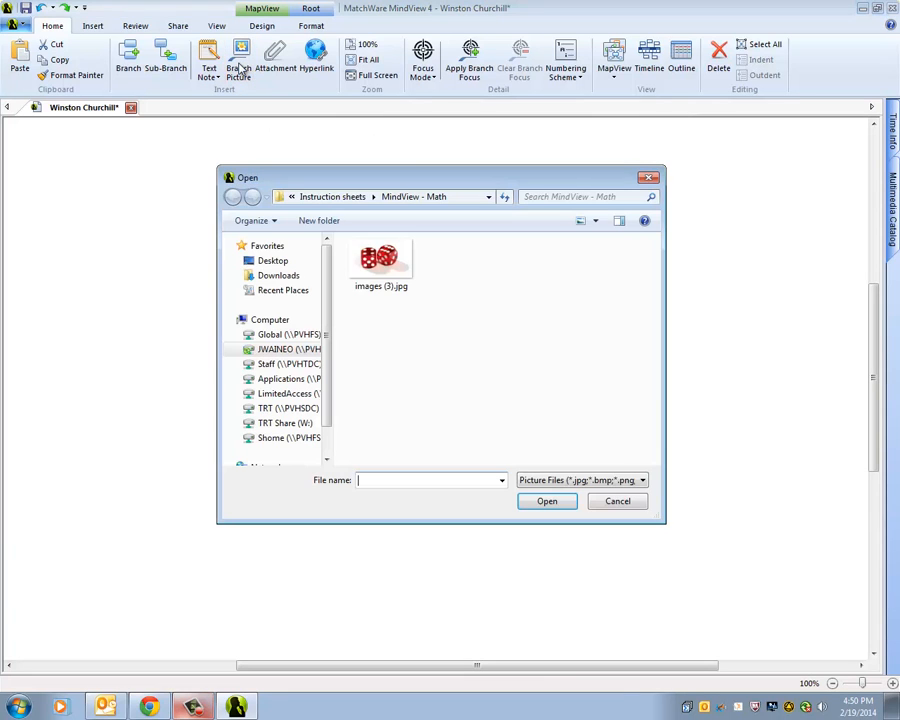
left_click(328, 197)
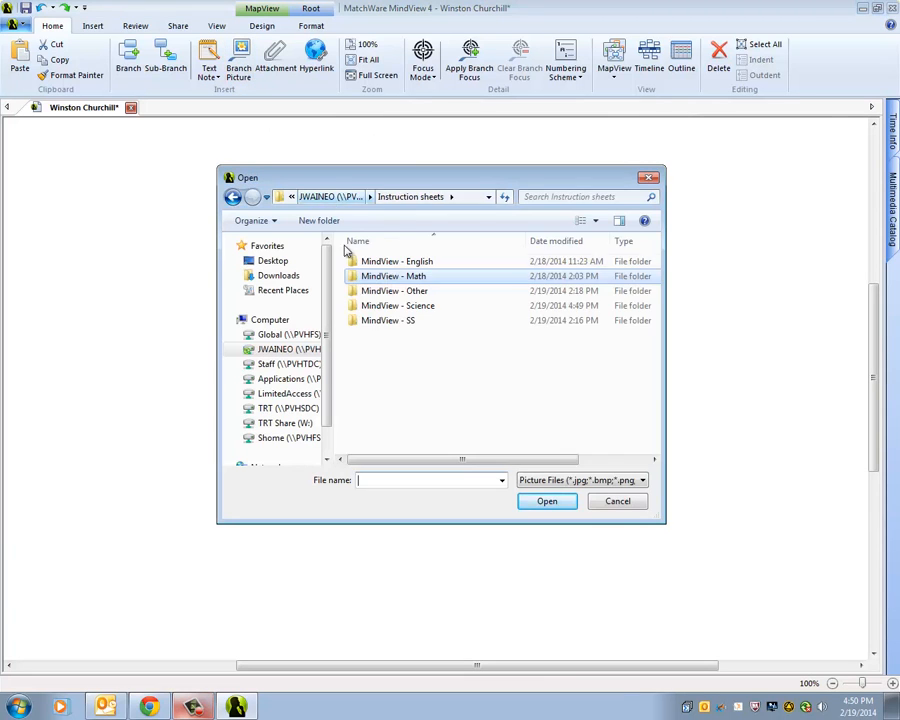
double_click(400, 322)
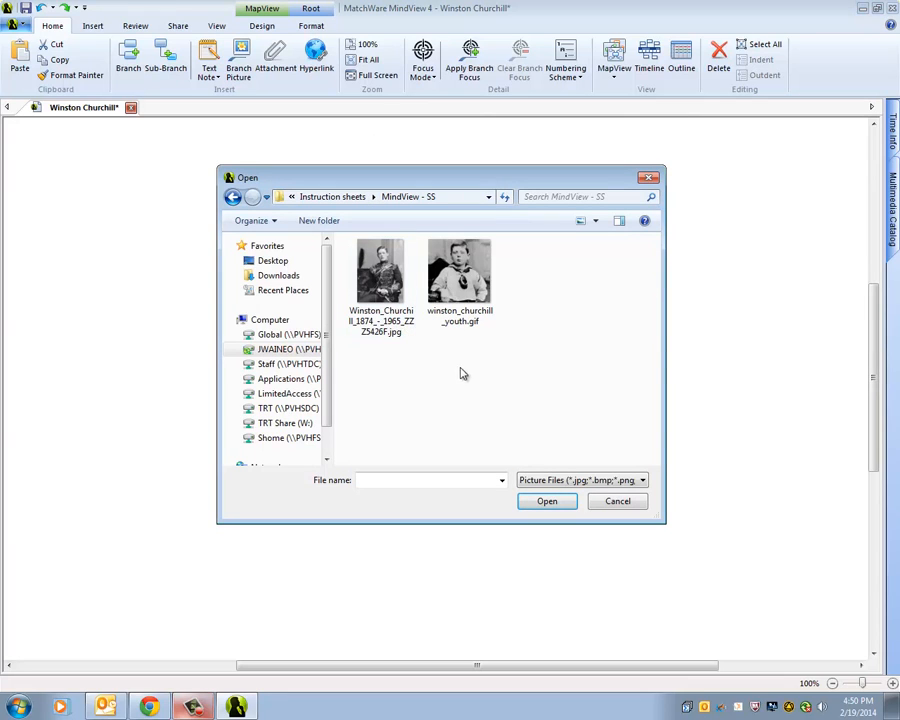
double_click(386, 285)
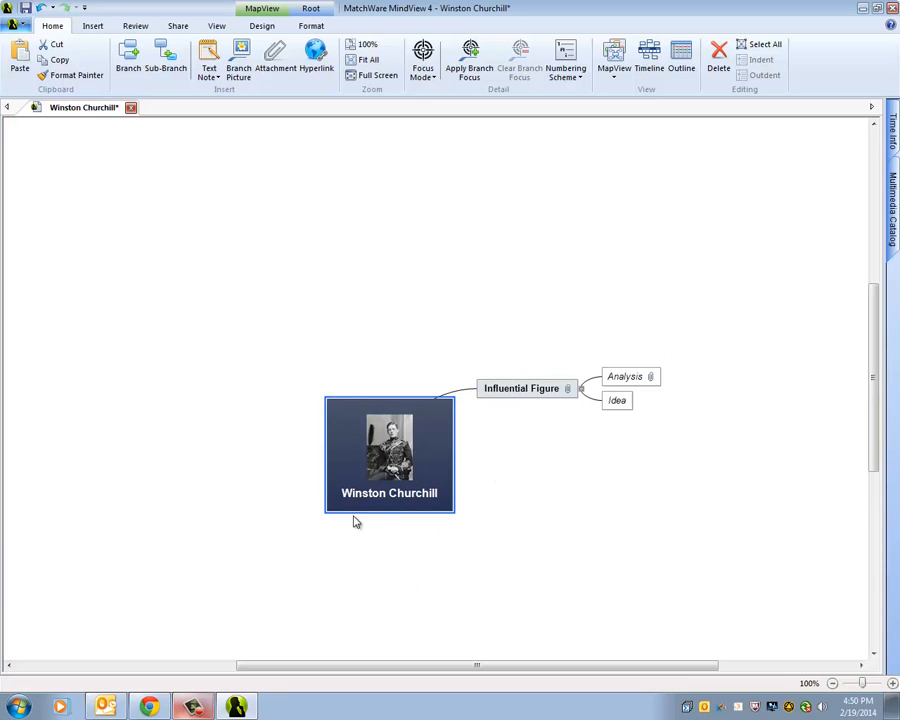
left_click(421, 554)
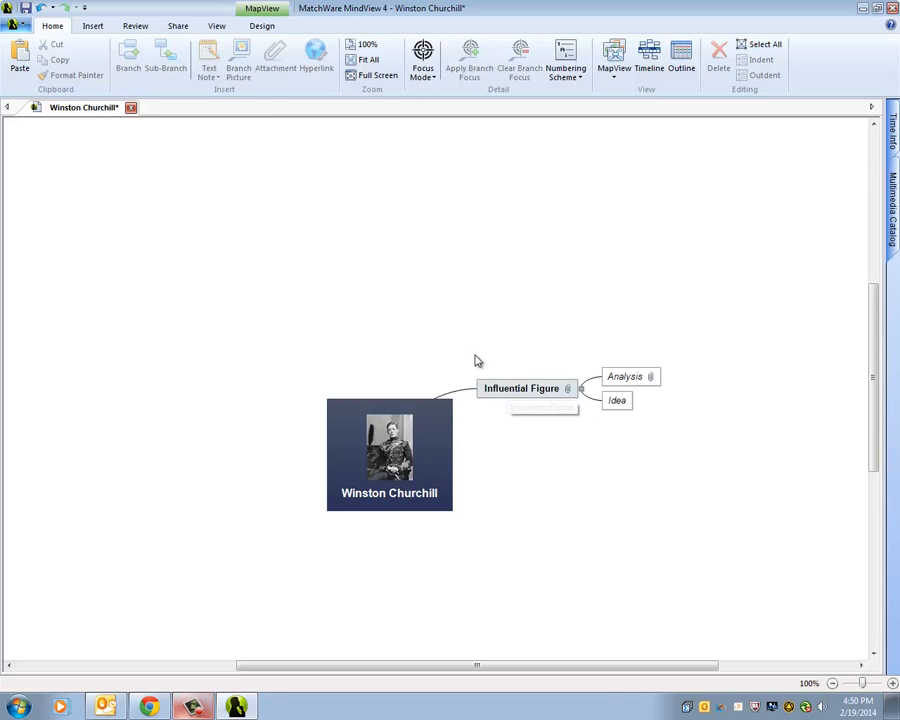
- Insert winston_churchill_youth.gif as a floating picture and move it into the empty area above the Influential Figure branch
left_click(92, 26)
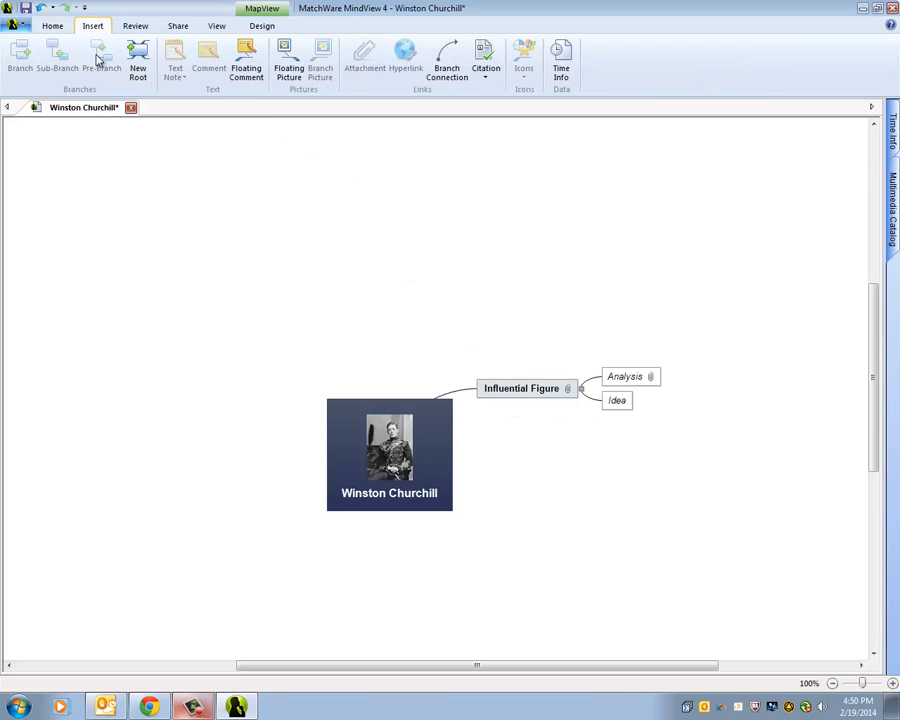
left_click(291, 63)
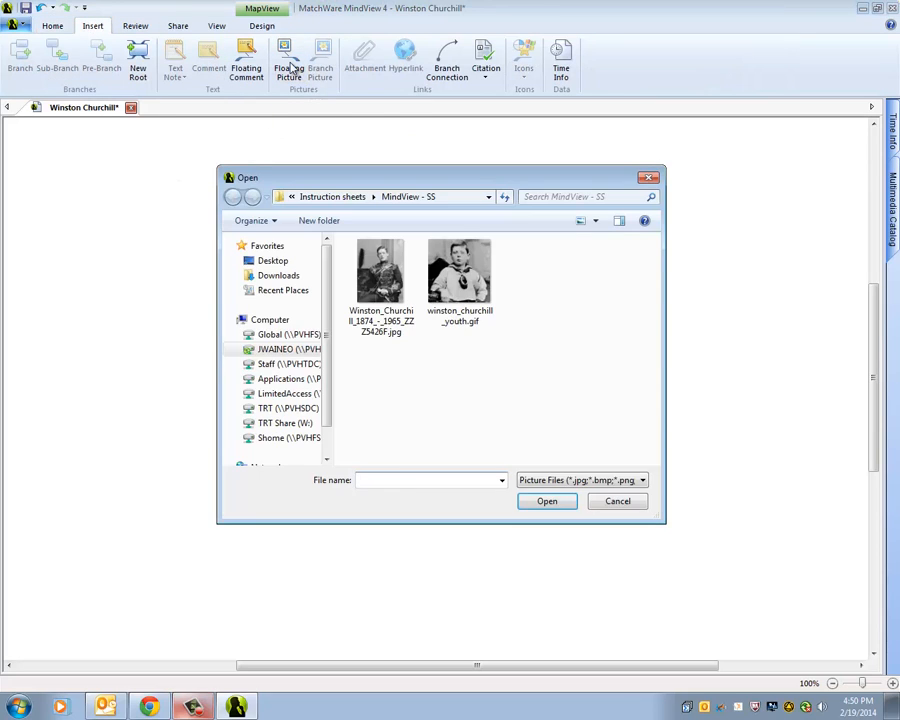
double_click(478, 268)
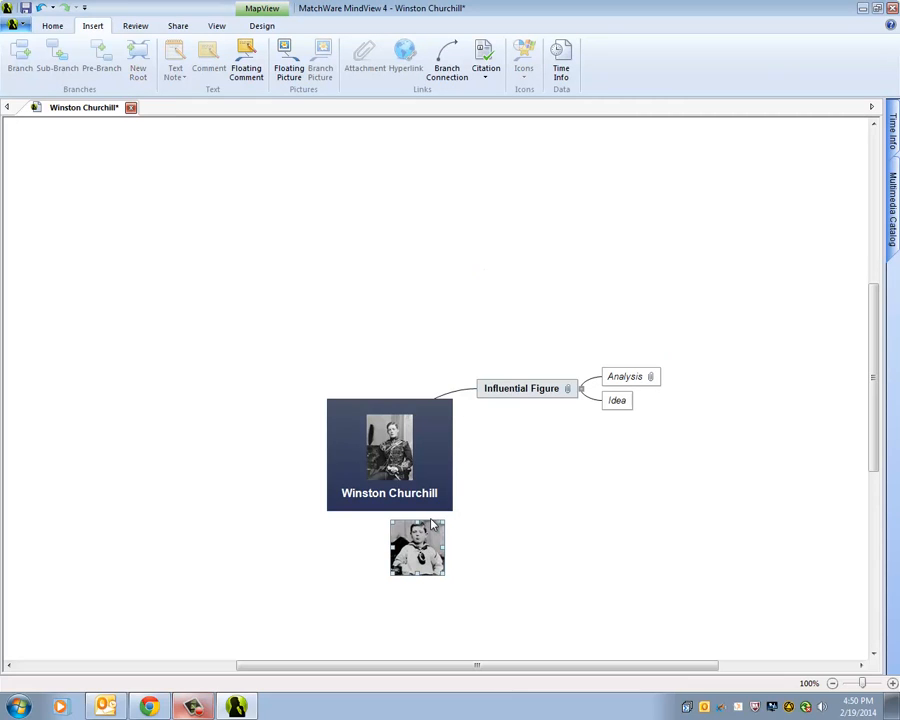
left_click_drag(444, 535, 604, 181)
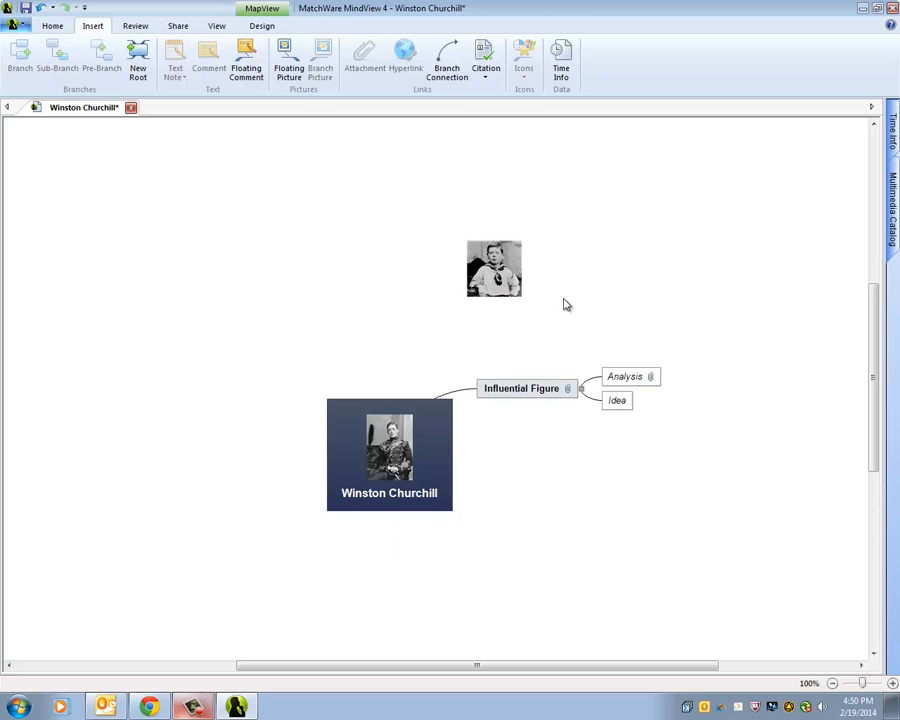
- Enlarge the floating youth picture and place it just above the Influential Figure branch
left_click(511, 272)
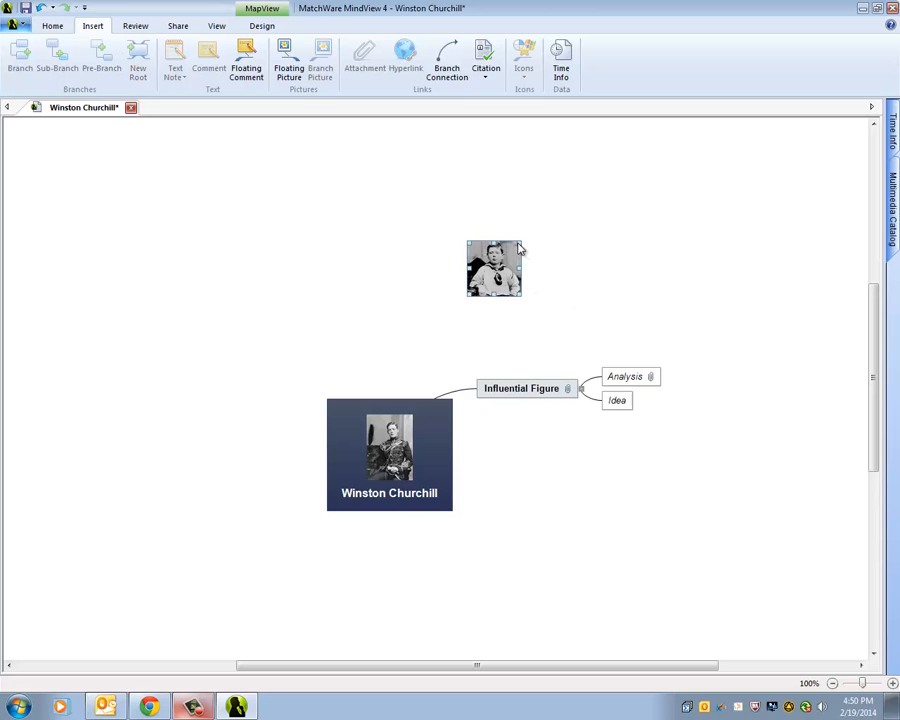
left_click_drag(519, 242, 560, 202)
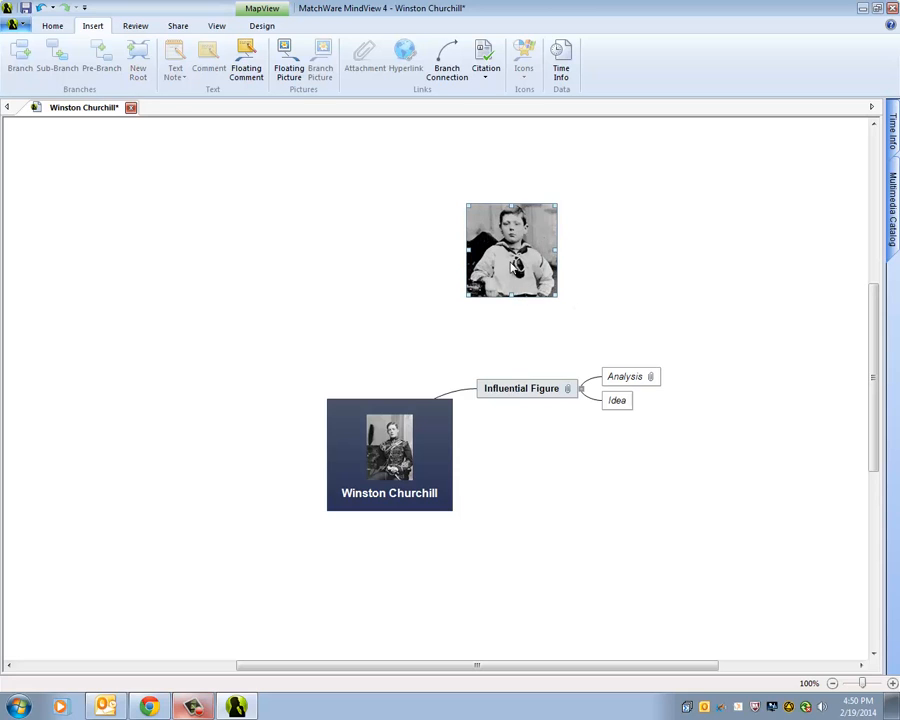
left_click_drag(506, 263, 541, 325)
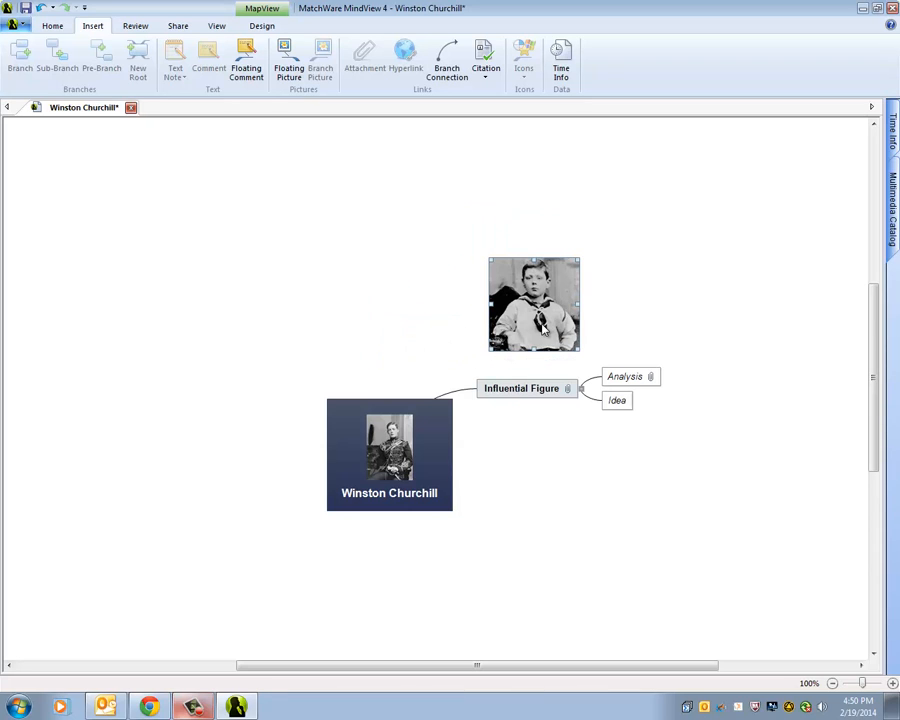
- Draw a branch connection from the Winston Churchill root to the Analysis sub-branch
left_click(402, 384)
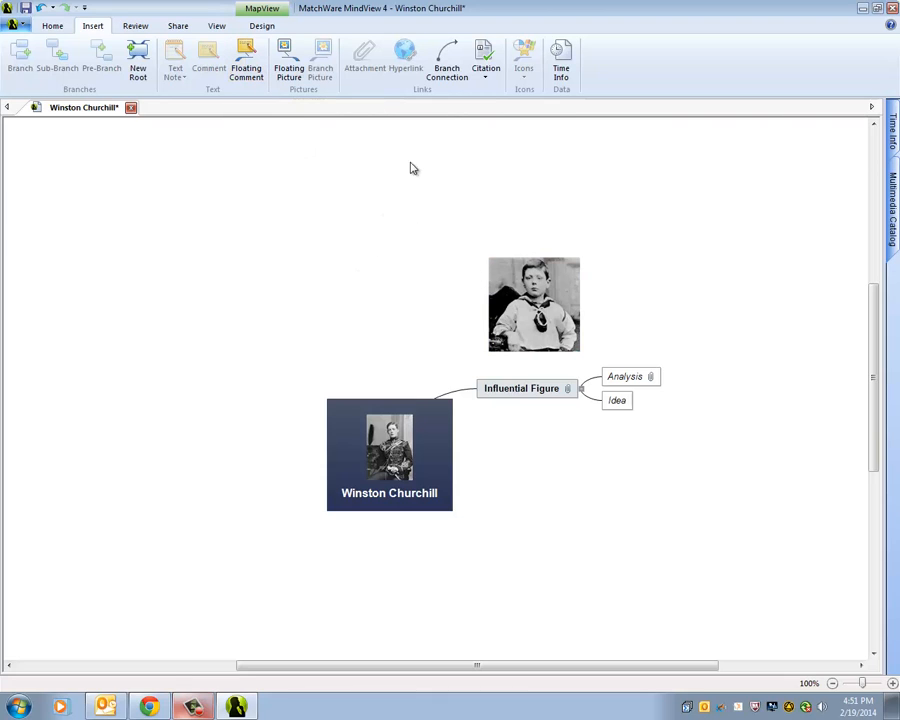
left_click(452, 70)
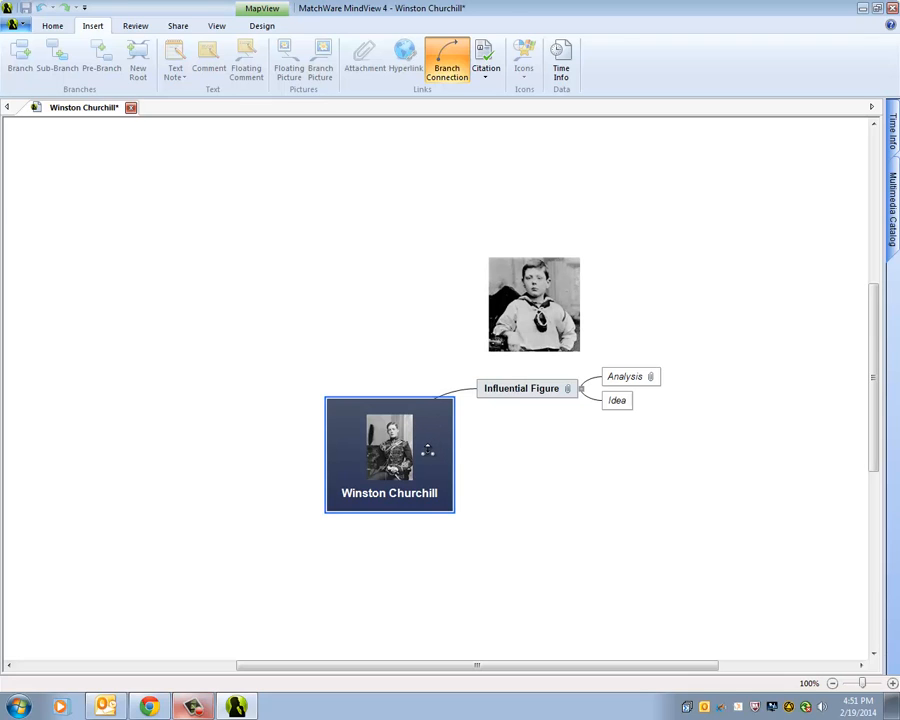
mouse_move(427, 451)
left_mouse_down()
mouse_move(522, 466)
mouse_move(600, 428)
mouse_move(623, 380)
left_mouse_up()
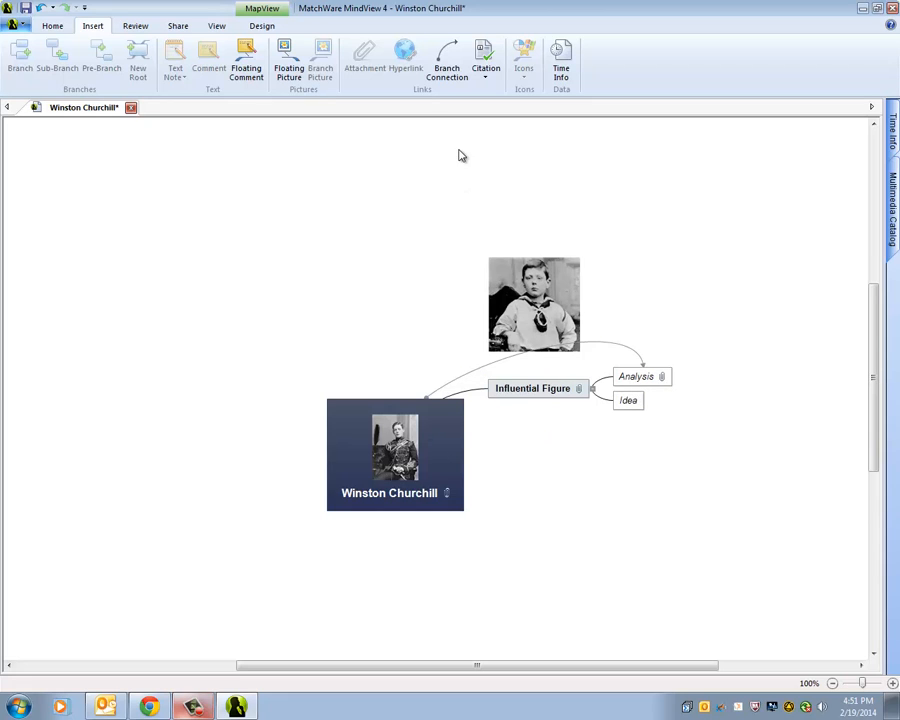
- Try out several map styles and apply the red one to the mind map
left_click(257, 31)
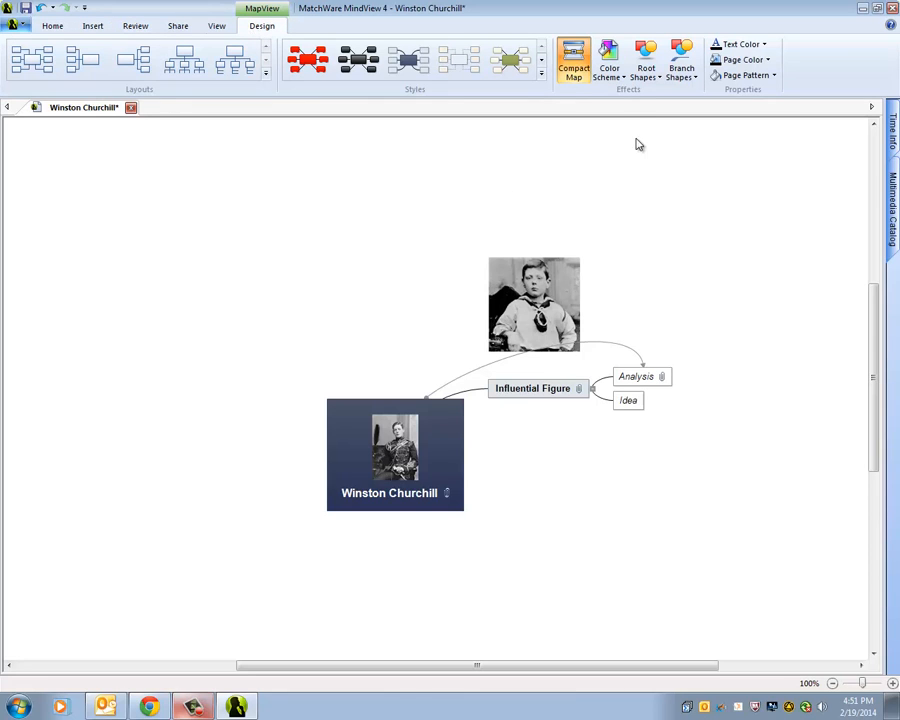
left_click(296, 66)
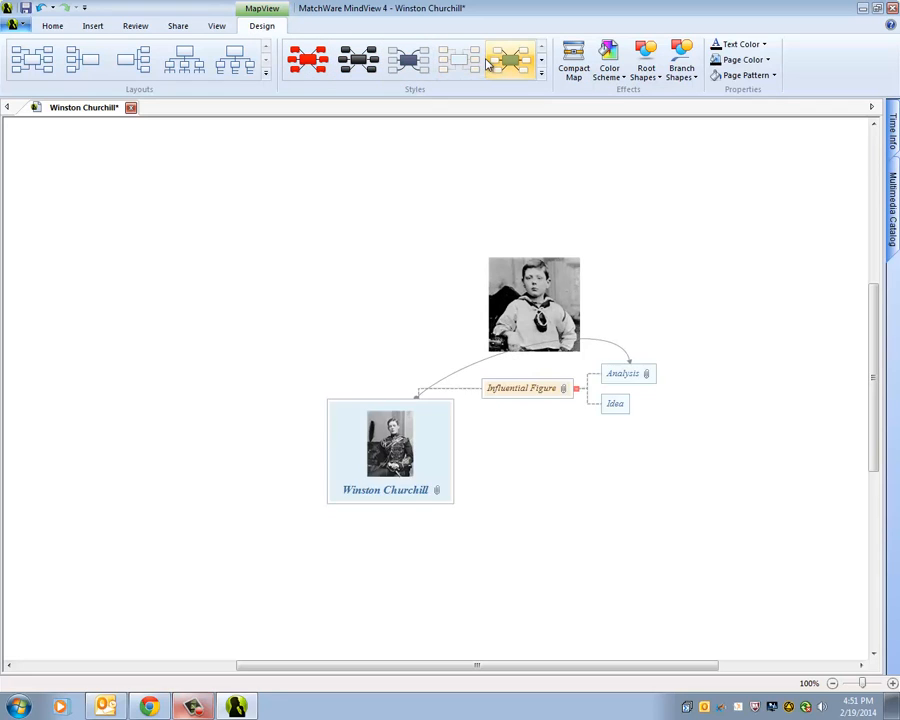
left_click(541, 60)
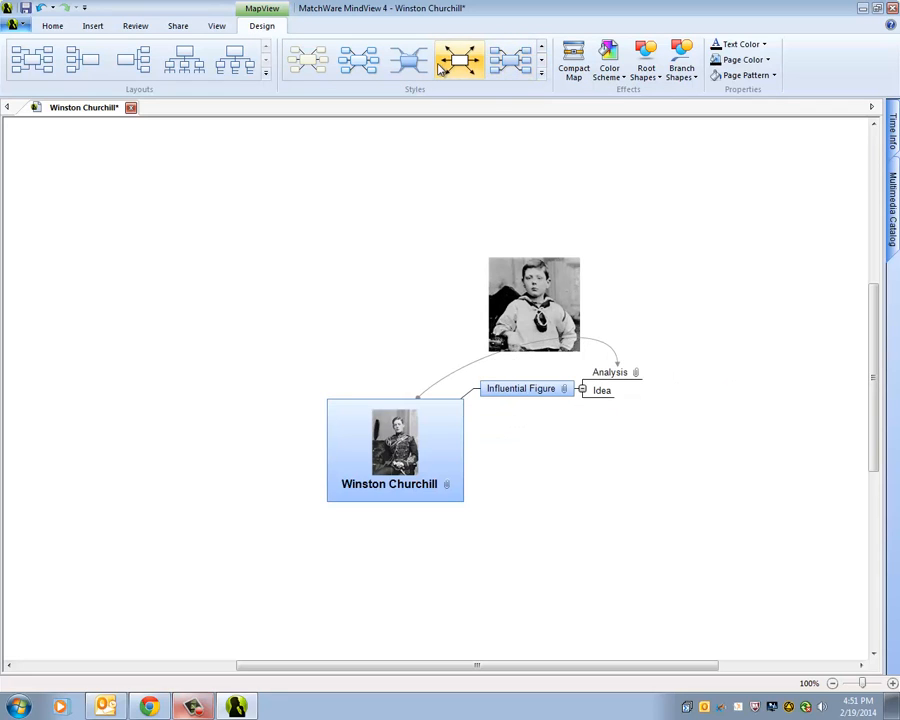
left_click(445, 68)
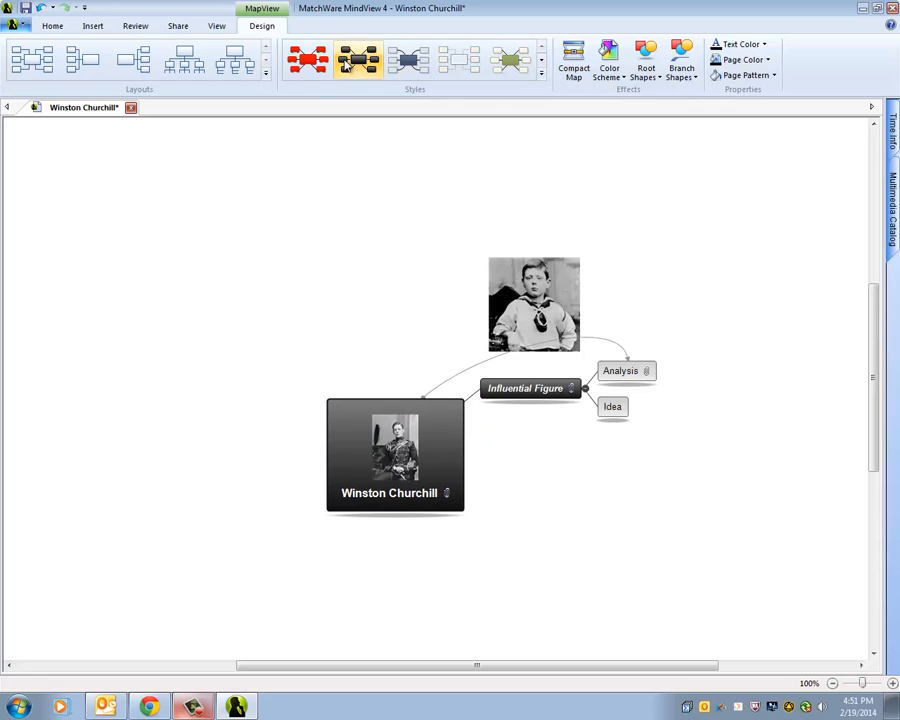
left_click(298, 70)
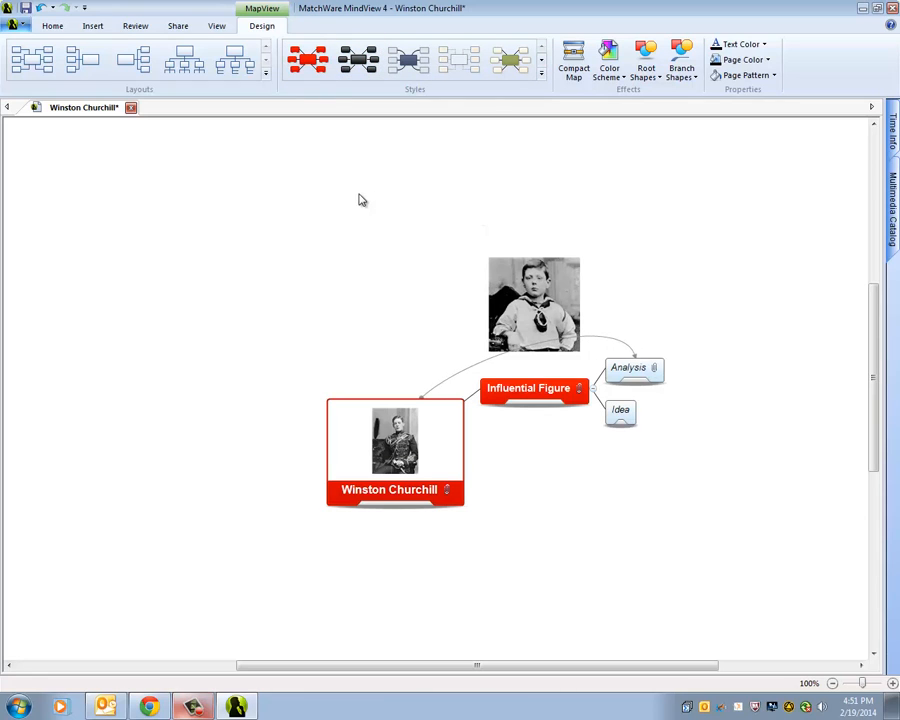
- Check the link icon on the Winston Churchill root for its connection to the Analysis sub-branch
left_click(50, 26)
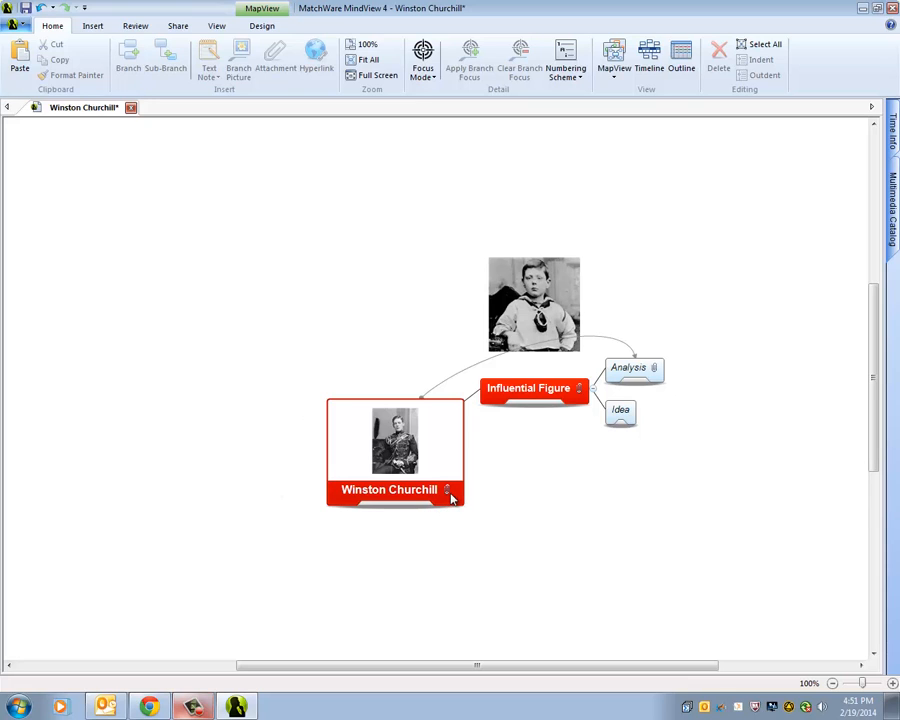
left_click_drag(450, 490, 467, 502)
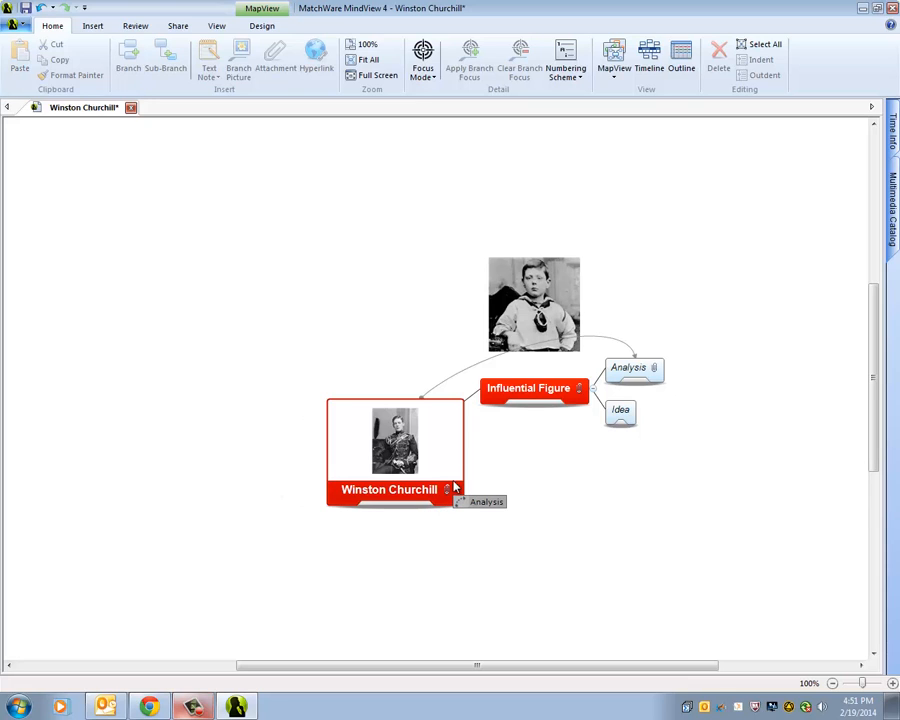
left_click(449, 491)
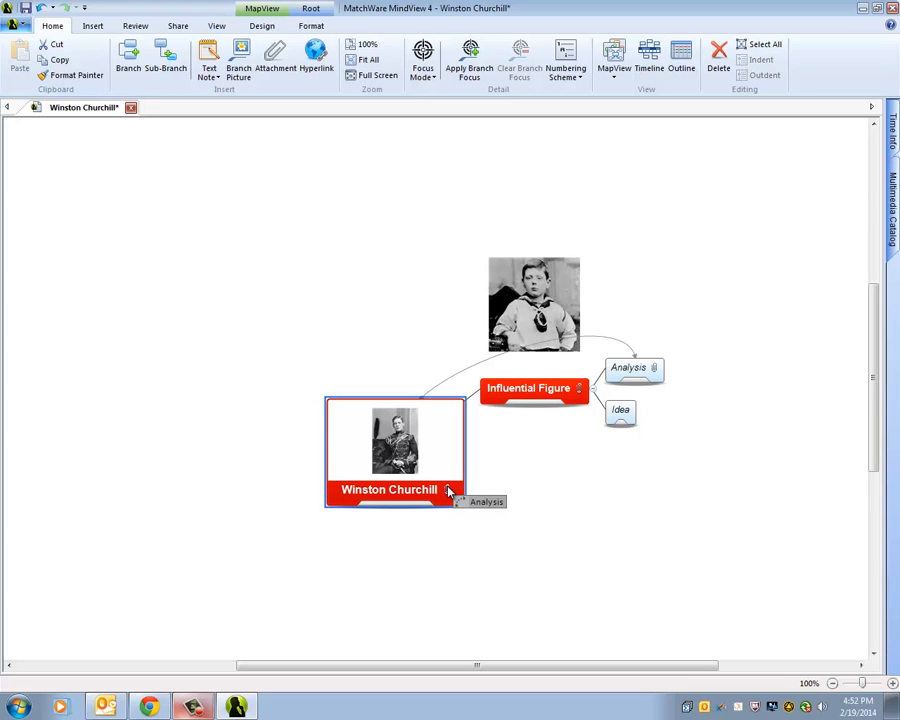
mouse_move(656, 369)
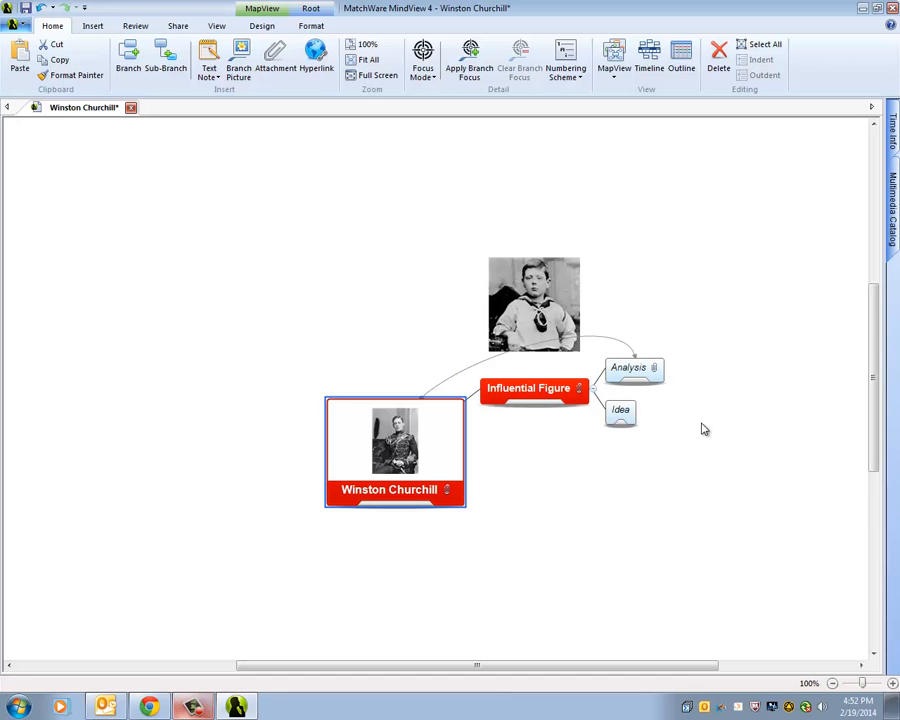
left_click(303, 277)
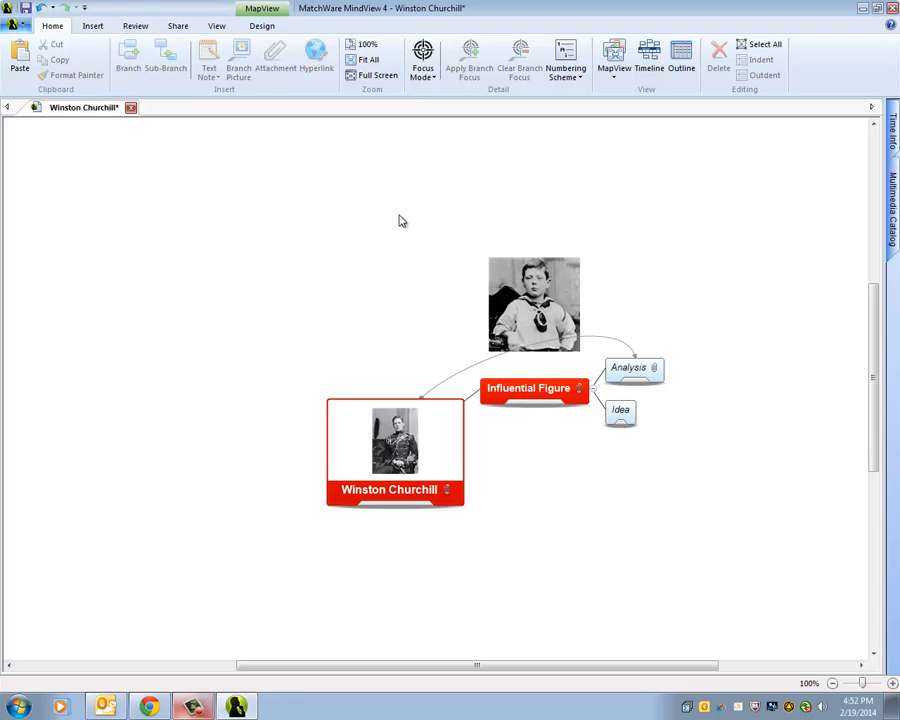
- Switch to Windows Explorer and browse the MindView - English and MindView - SS folders inside Instruction sheets on the H: drive
left_click(863, 8)
double_click(20, 20)
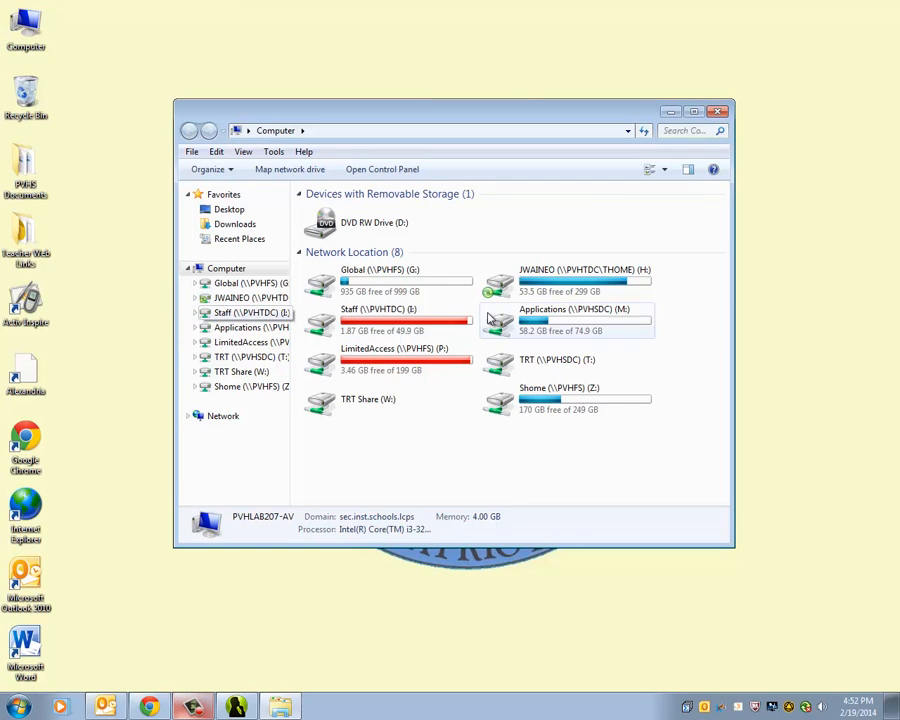
double_click(566, 292)
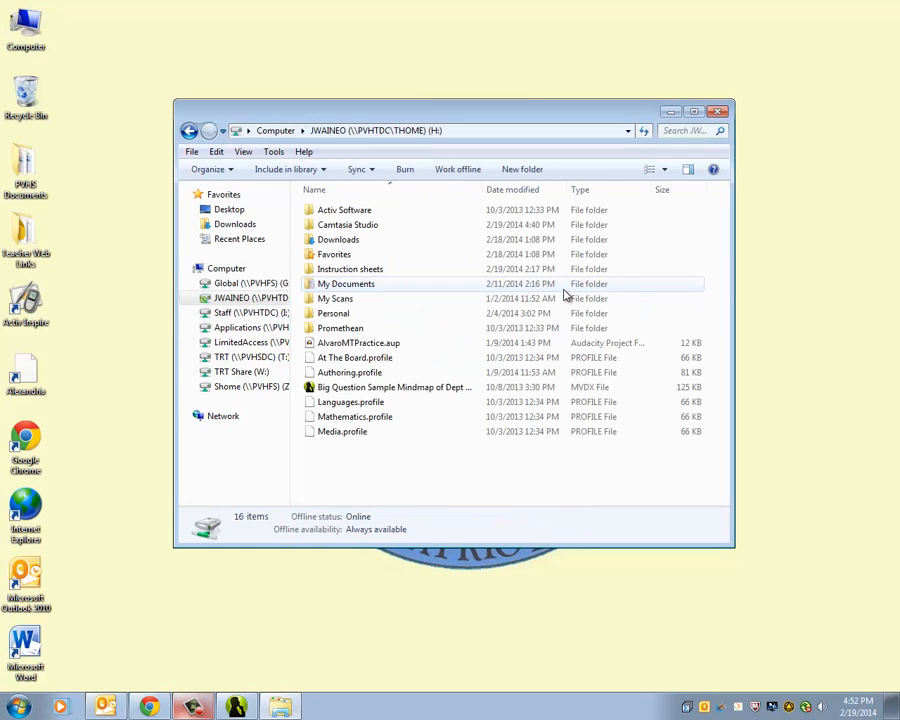
double_click(416, 272)
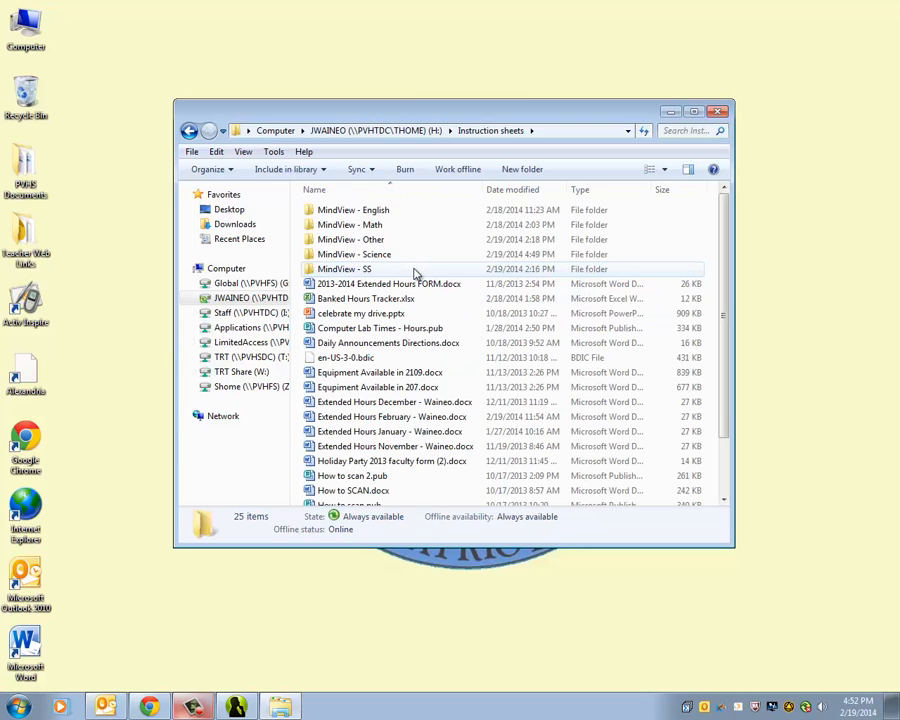
double_click(379, 211)
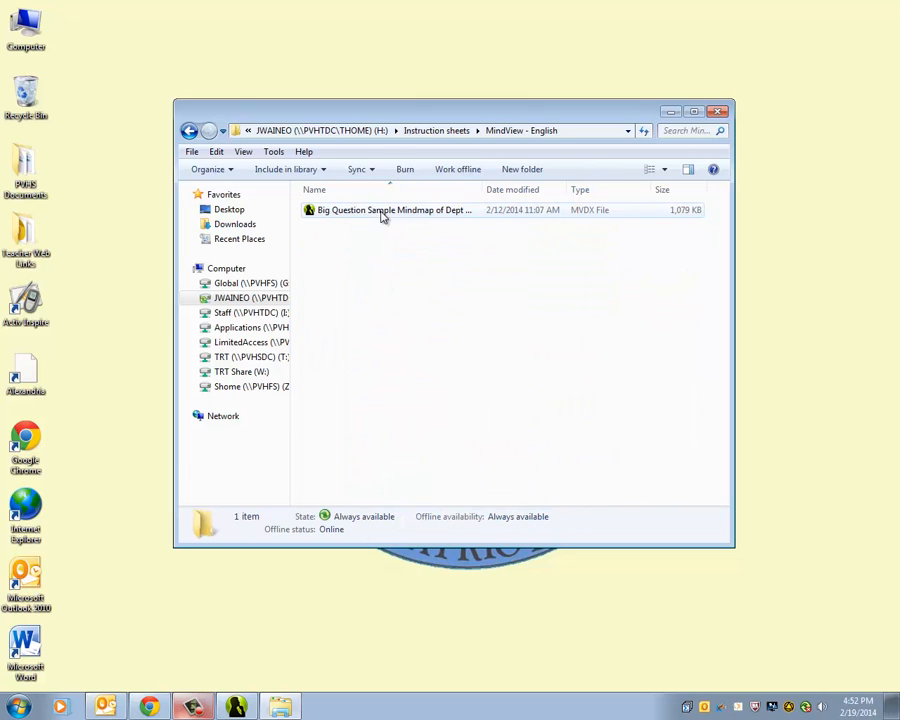
left_click(189, 130)
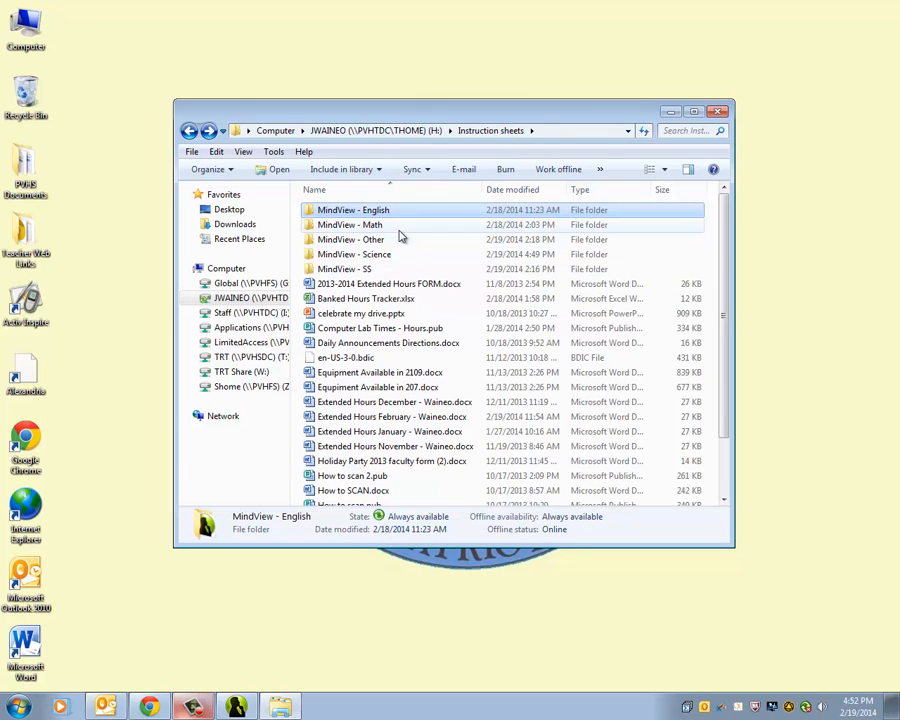
double_click(388, 269)
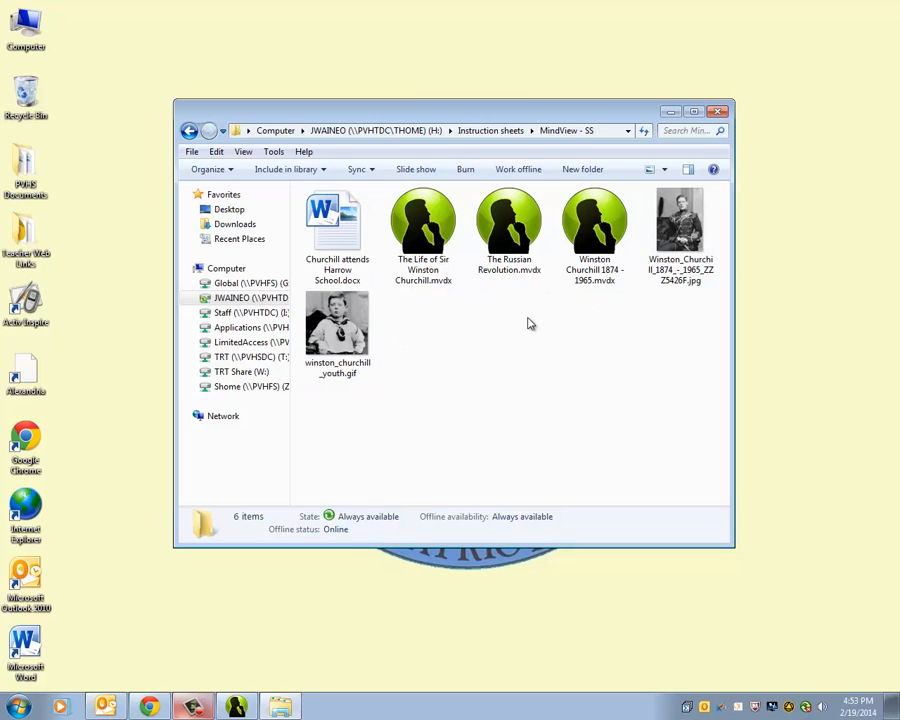
- Switch back to MindView and pack the Winston Churchill map into a single file with all its attached files
left_click(250, 707)
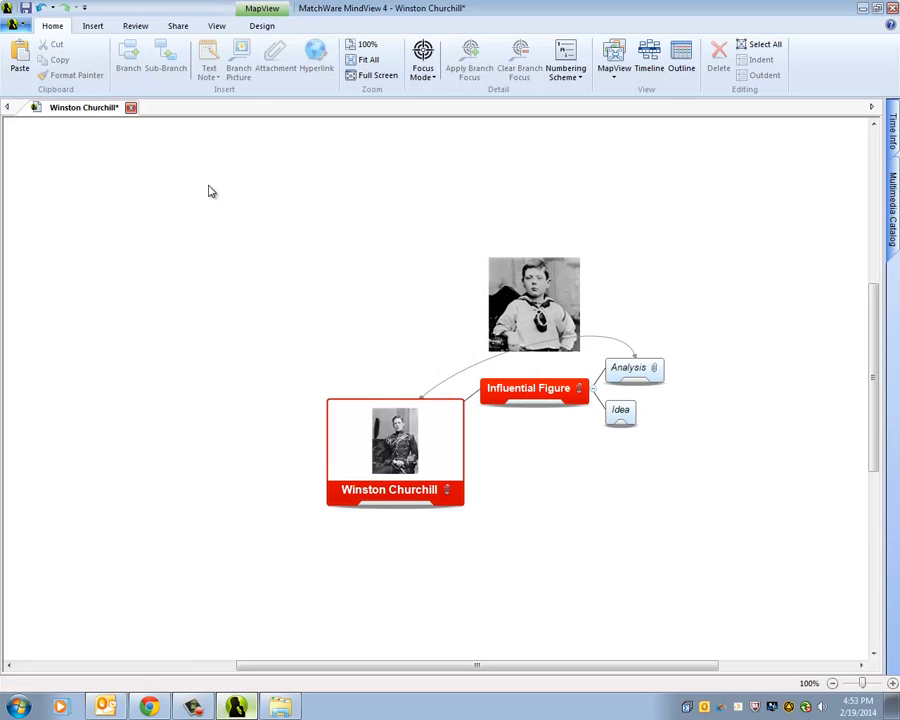
left_click(22, 27)
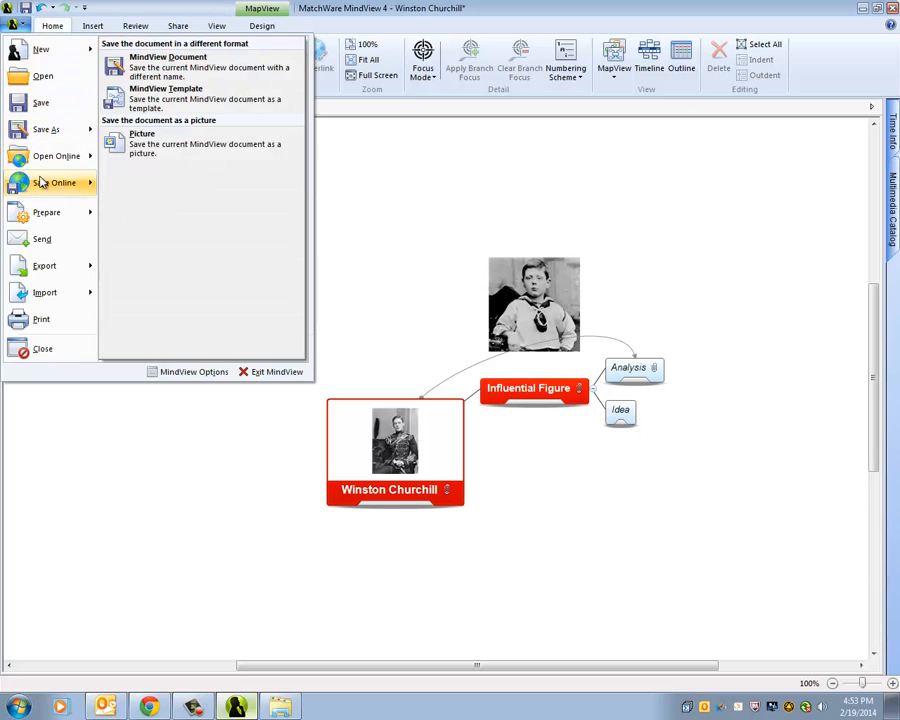
mouse_move(58, 220)
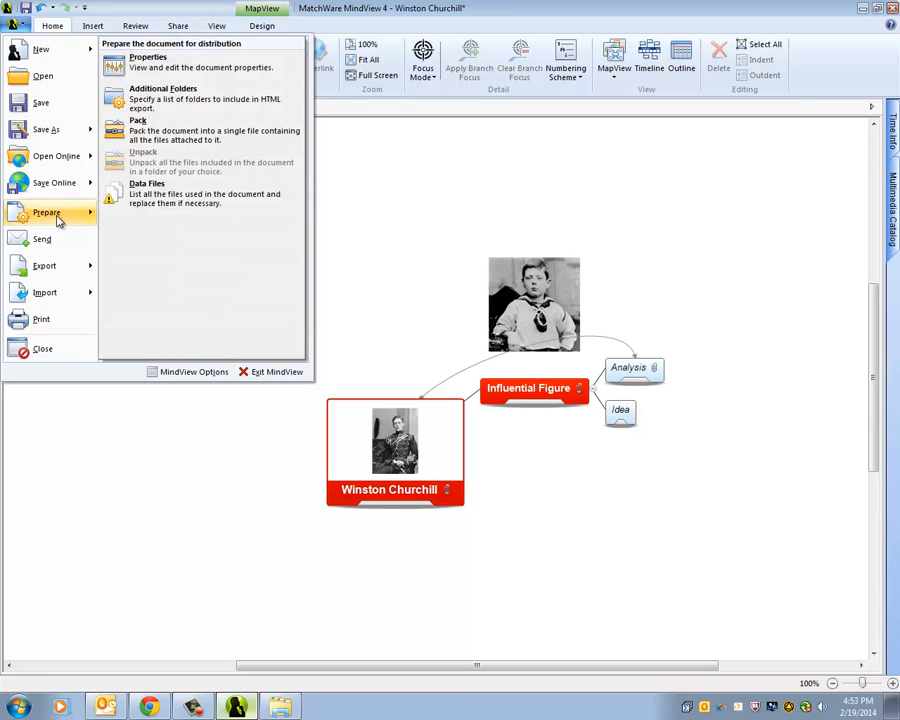
left_click(170, 140)
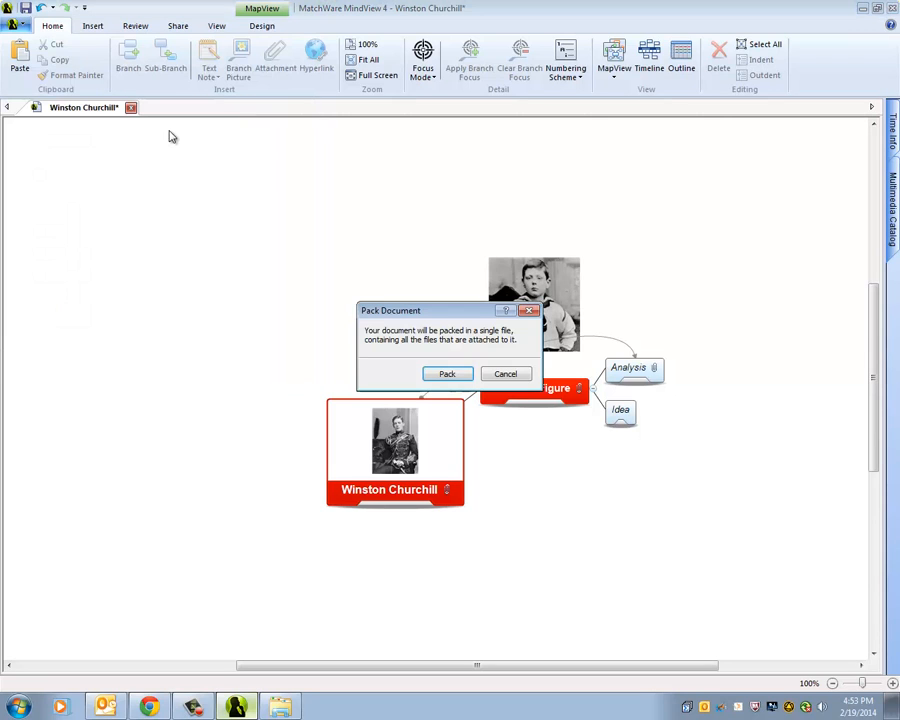
left_click(447, 375)
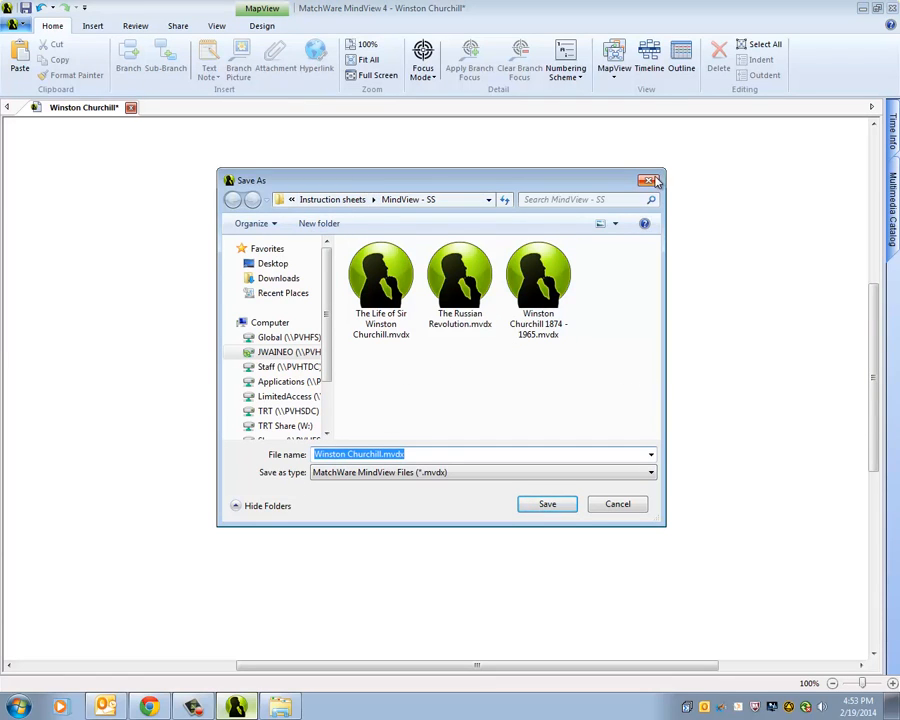
key("Return")
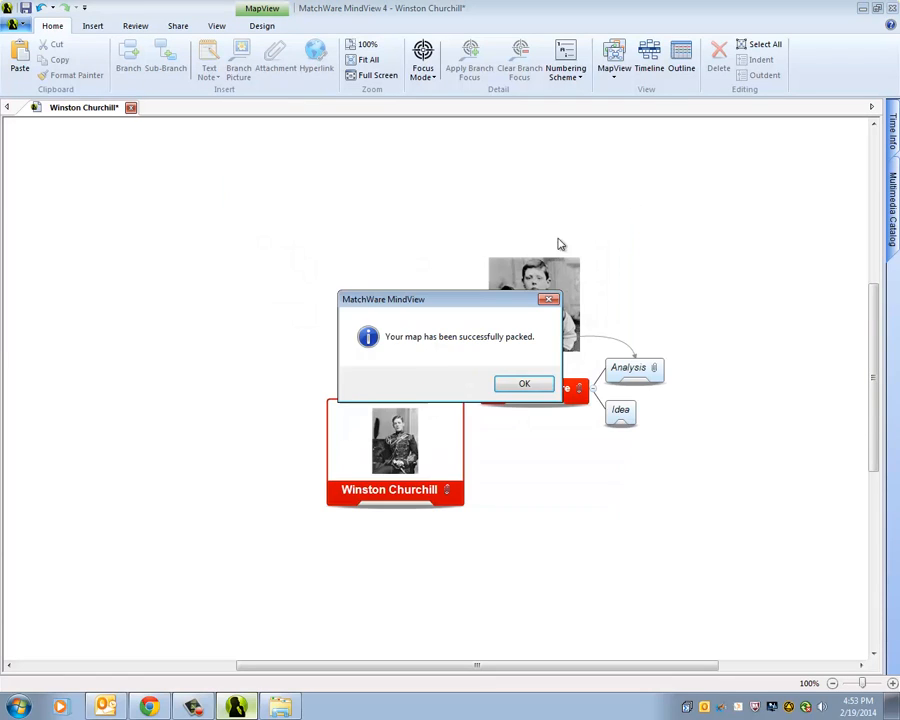
left_click(524, 385)
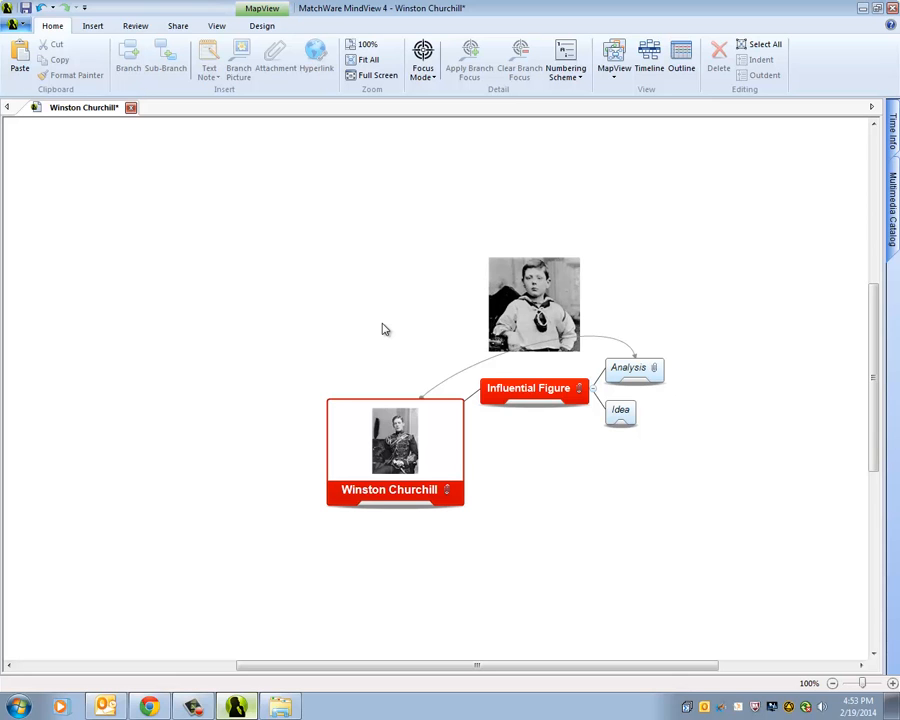
- Open the Weather and Climate.mvdx sample map from the MindView - Science folder and look over its branches, pictures and notes
left_click(864, 9)
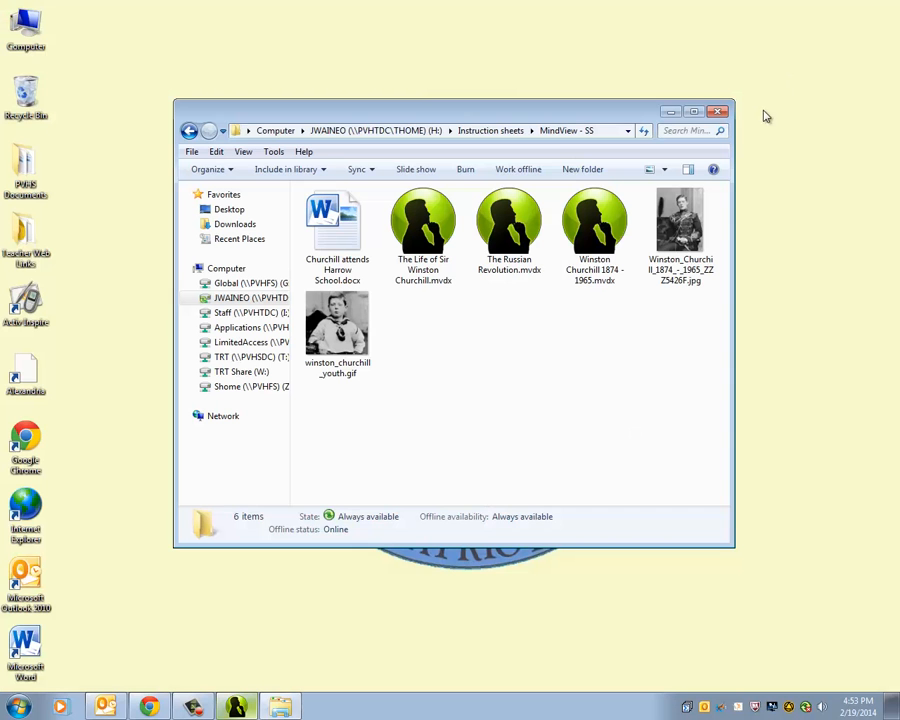
left_click(490, 130)
left_click_drag(350, 275, 540, 290)
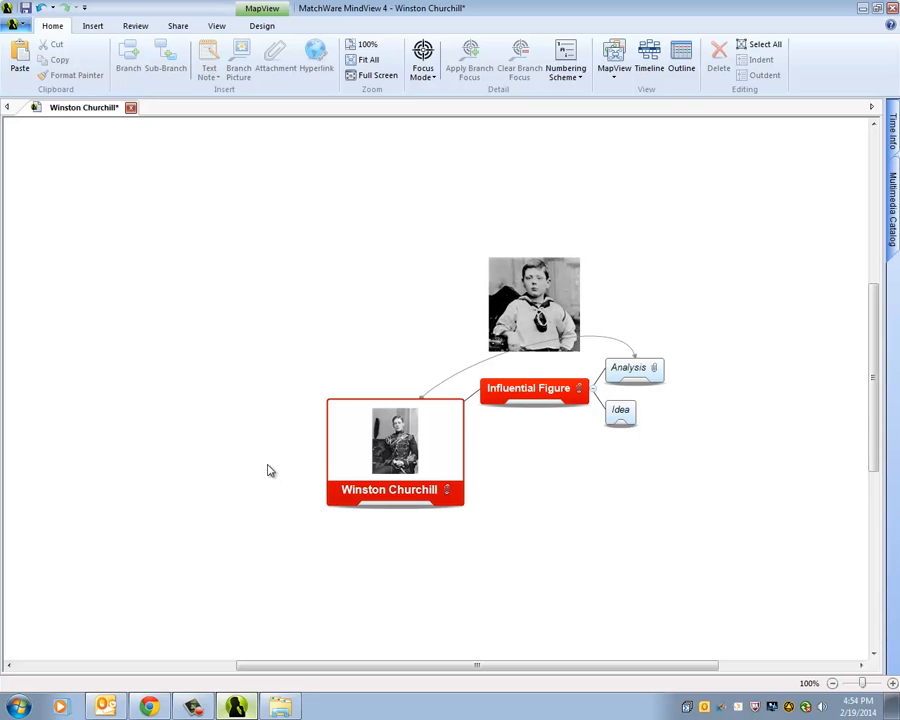
left_click(281, 708)
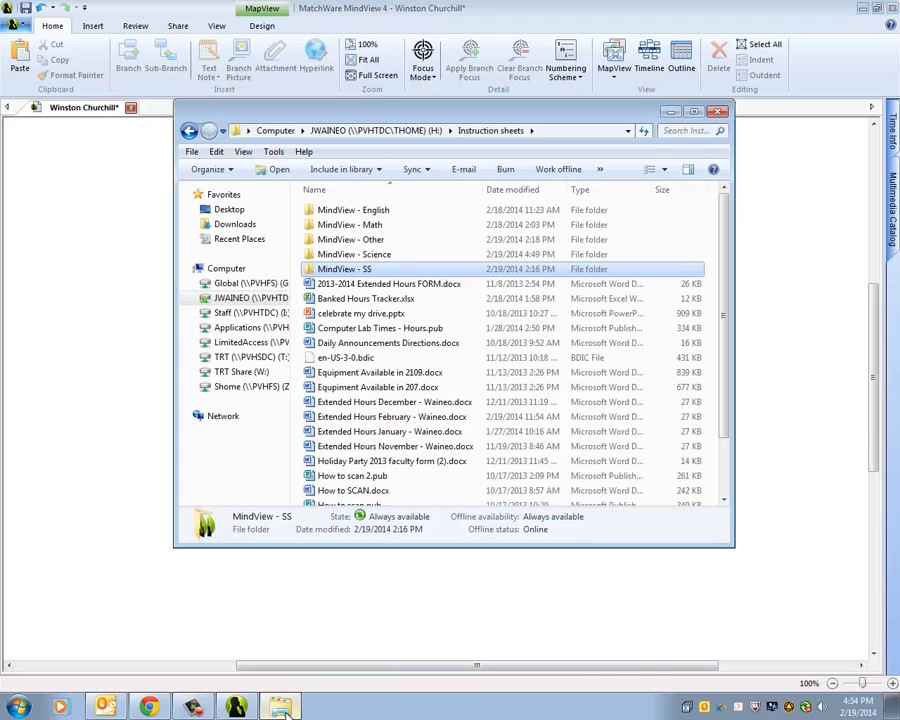
double_click(404, 255)
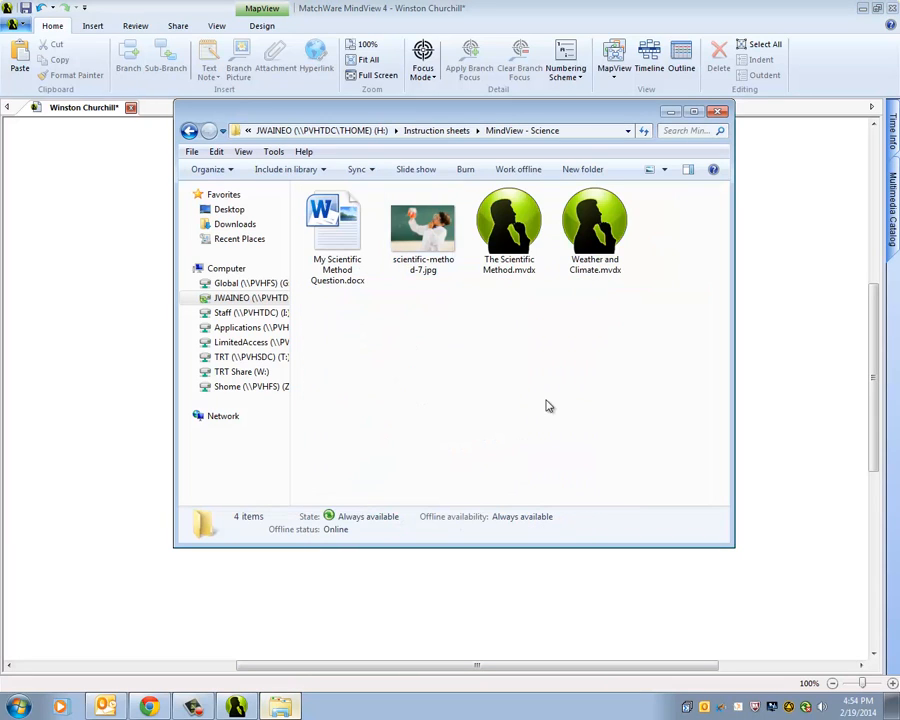
double_click(598, 228)
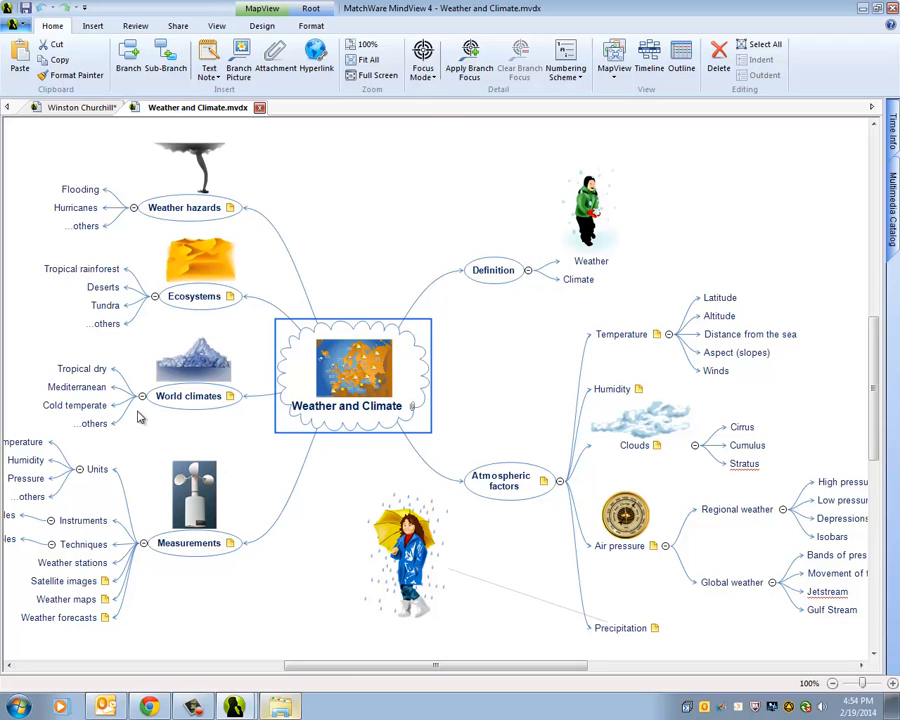
mouse_move(410, 665)
left_mouse_down()
mouse_move(357, 676)
mouse_move(460, 674)
mouse_move(394, 663)
left_mouse_up()
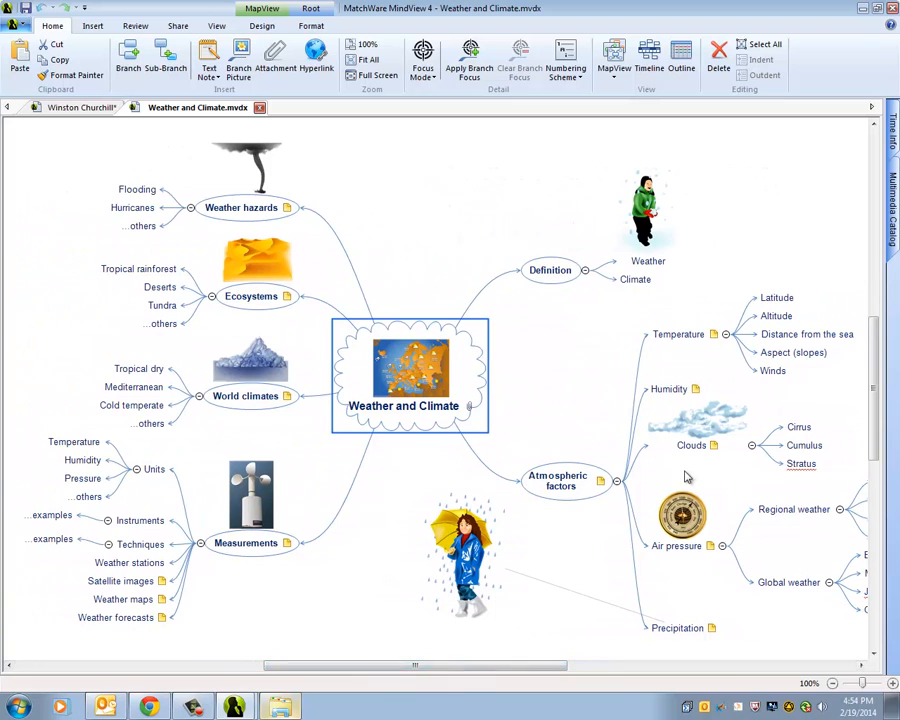
mouse_move(599, 482)
mouse_move(697, 390)
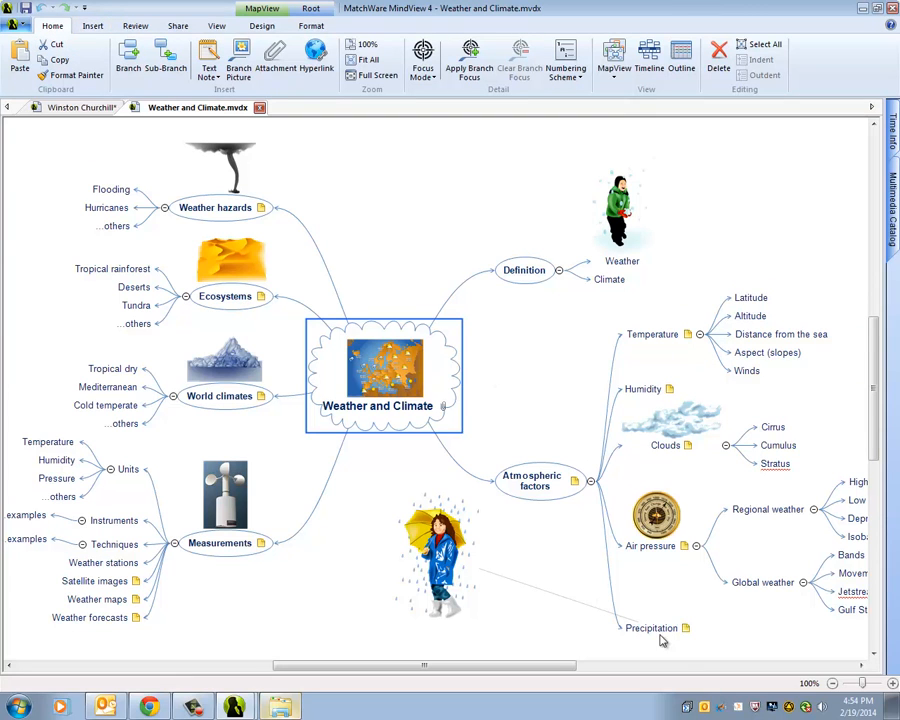
mouse_move(556, 665)
left_mouse_down()
mouse_move(526, 671)
mouse_move(564, 673)
left_mouse_up()
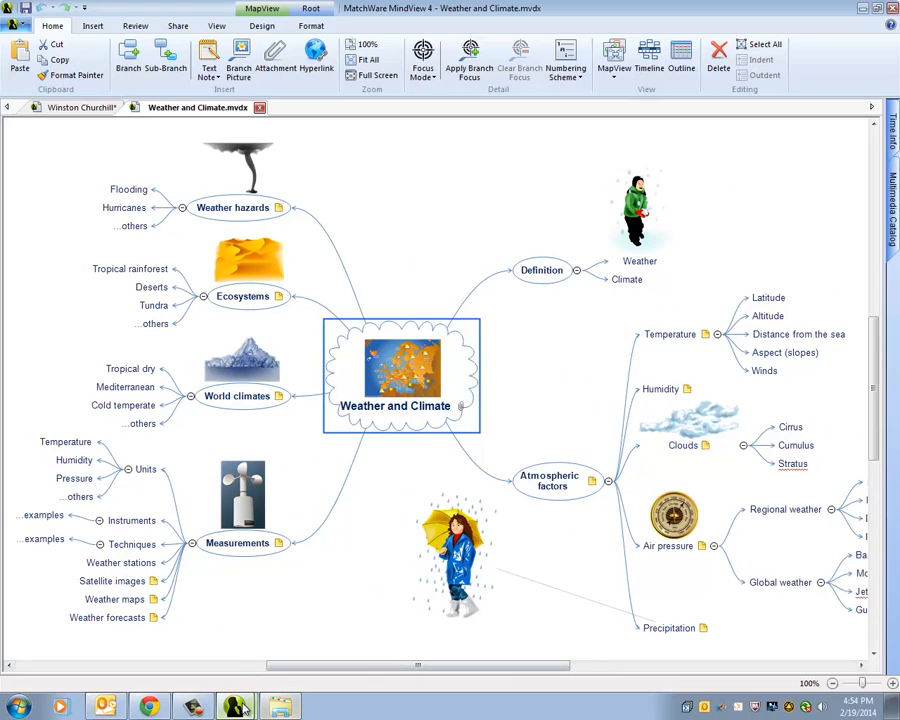
- Open the Solved Example on Flow Chart sample from the MindView - Math folder and look over the whole flow chart and its text boxes
left_click(14, 23)
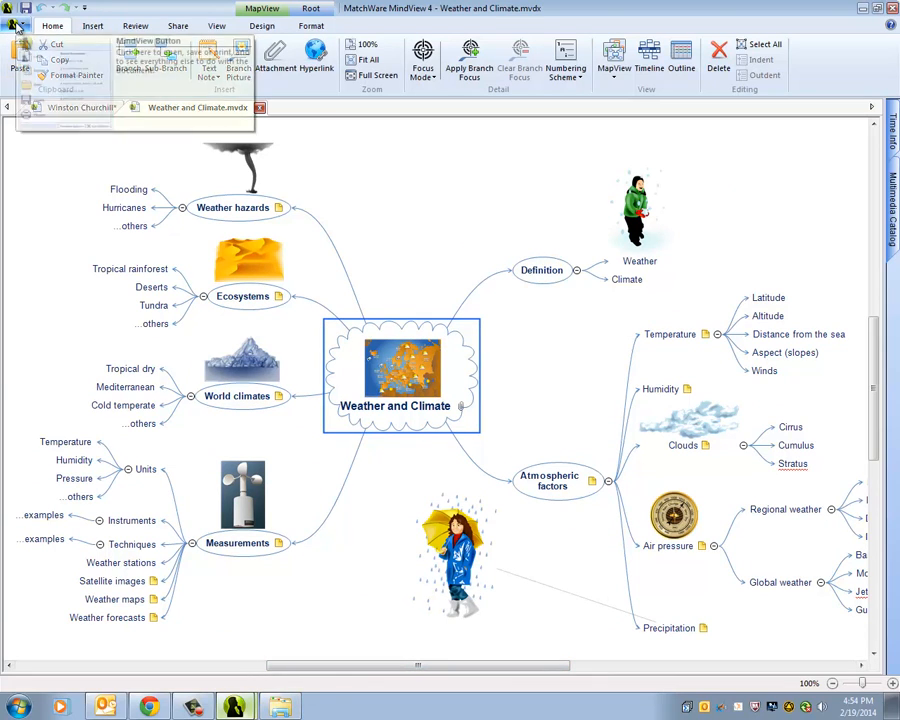
left_click(40, 80)
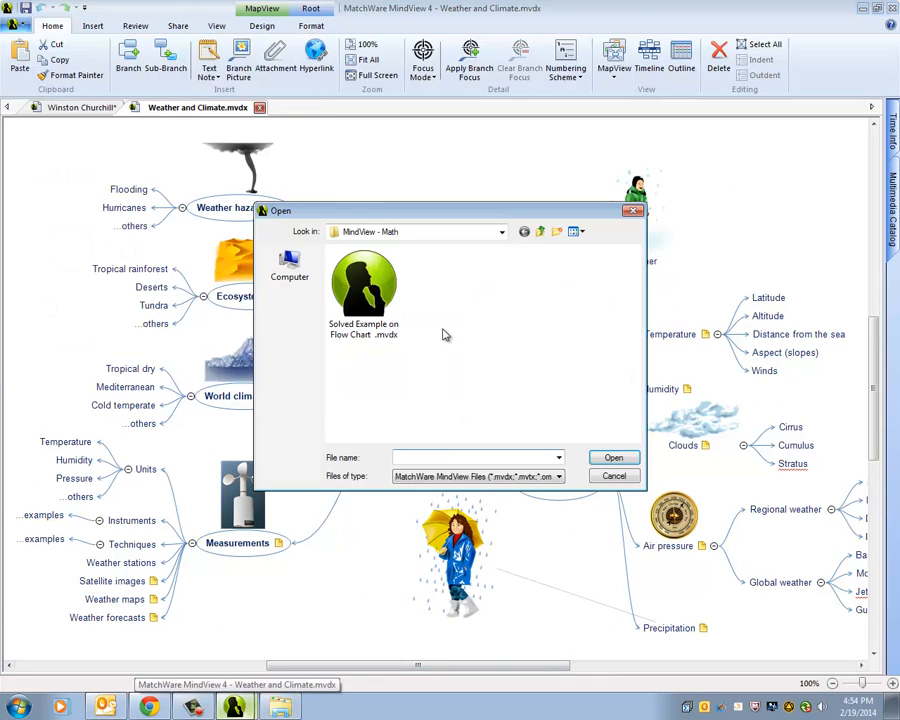
double_click(363, 290)
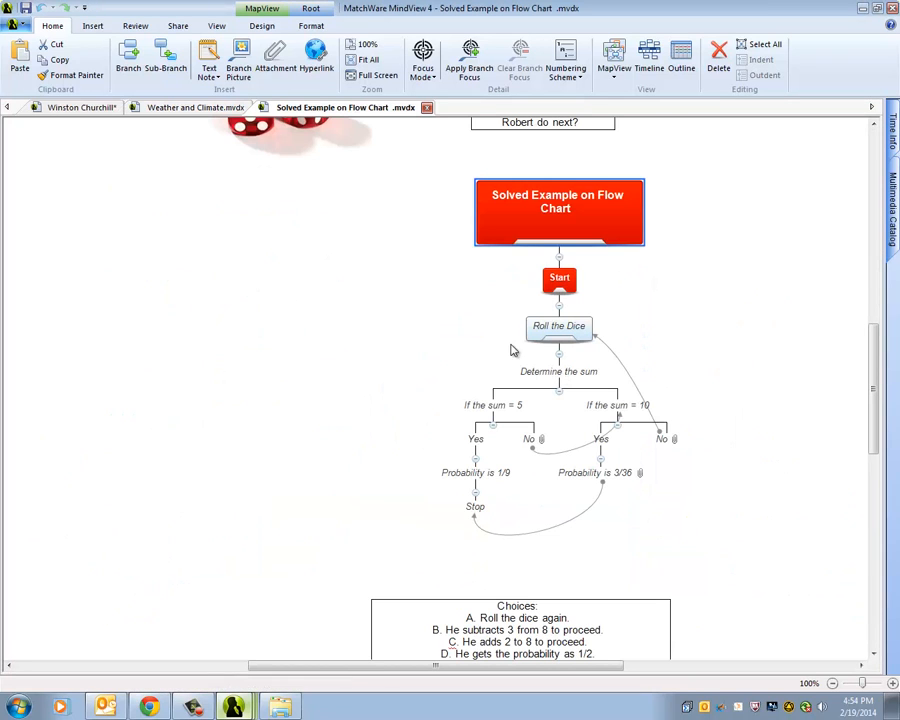
scroll(706, 400, "up", 6)
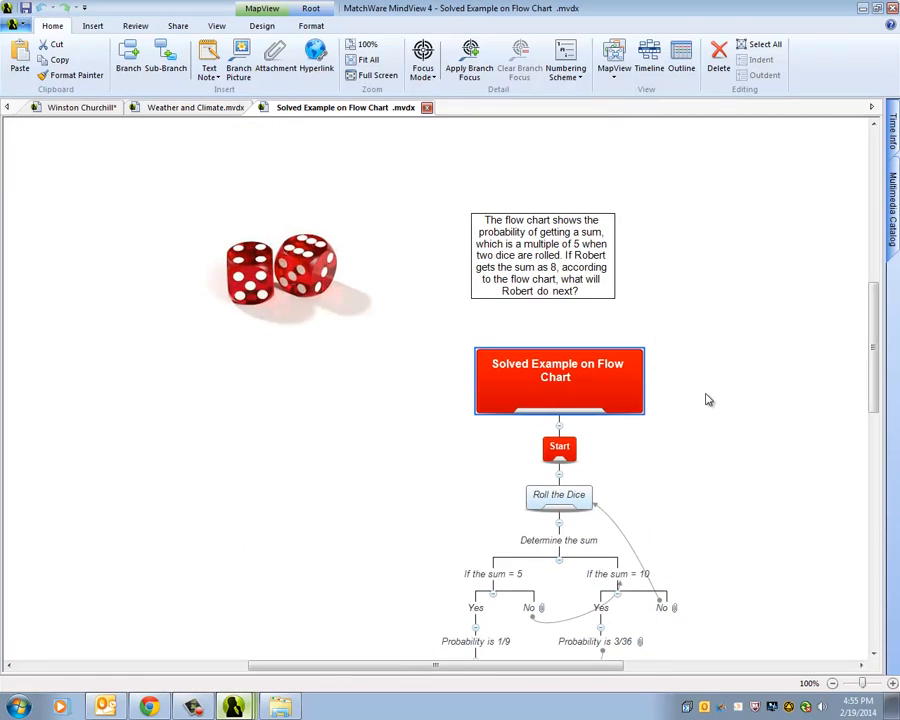
scroll(706, 400, "down", 8)
scroll(706, 400, "down", 3)
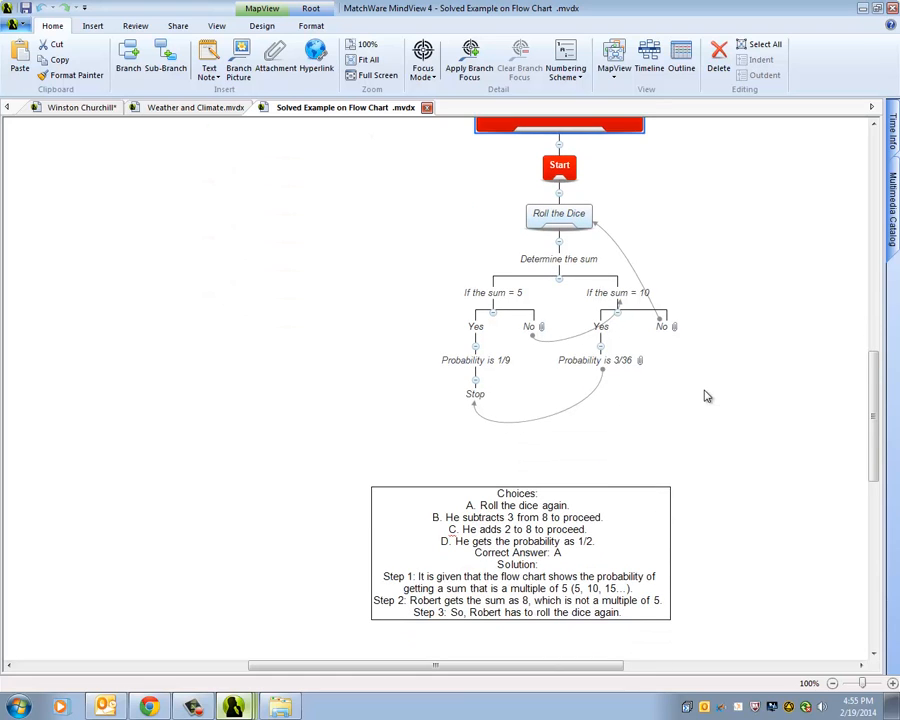
scroll(706, 400, "up", 6)
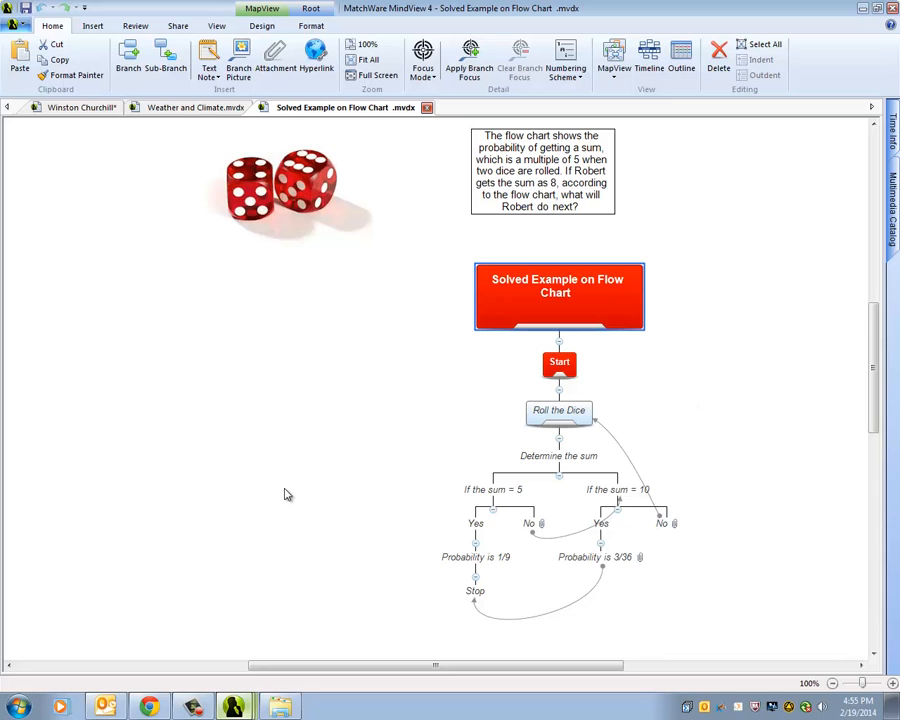
left_click(193, 706)
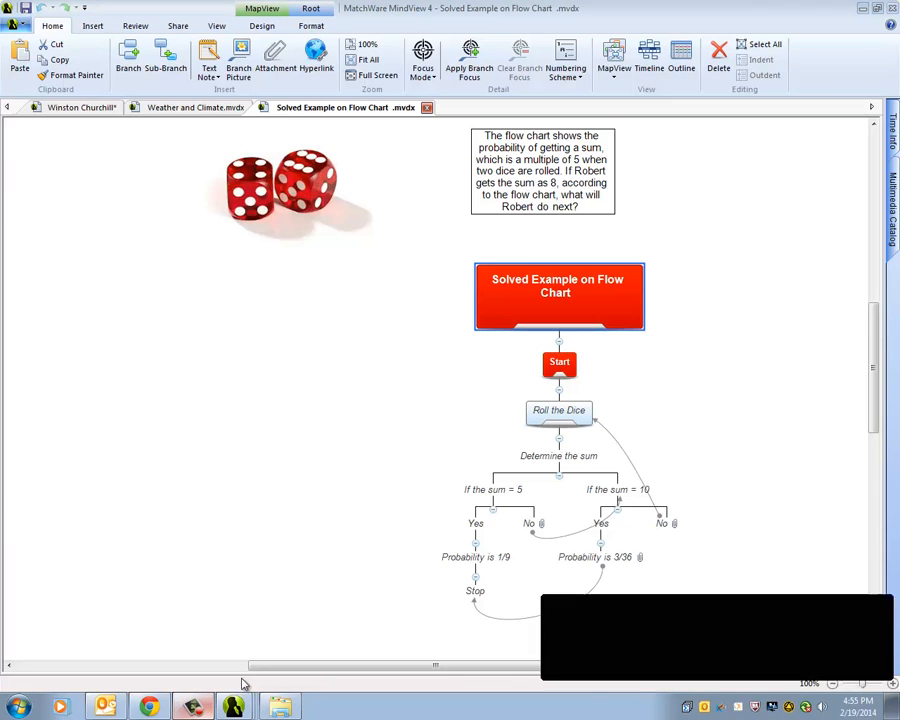